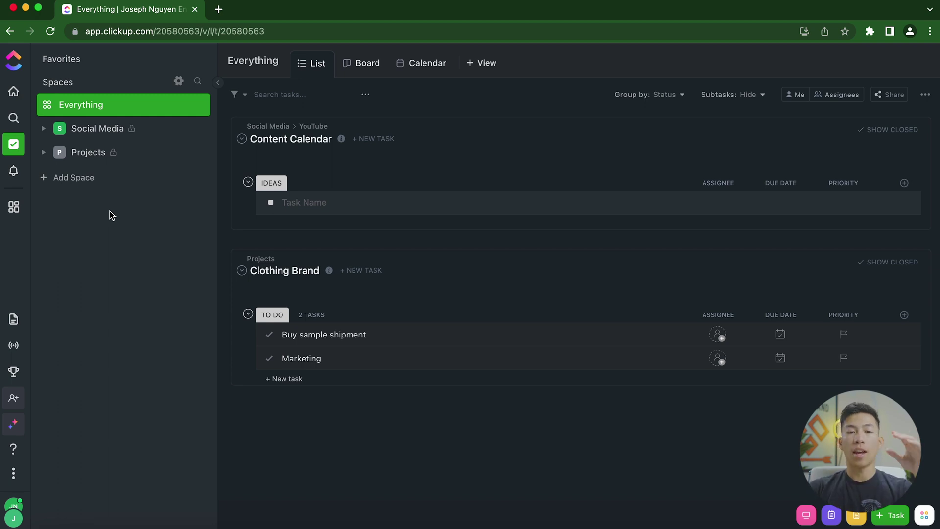
Step: Compare the feature lists of the ClickUp pricing plans, and close the pricing page to return to the workspace
{"action": "mouse_move", "coordinate": [147, 133]}
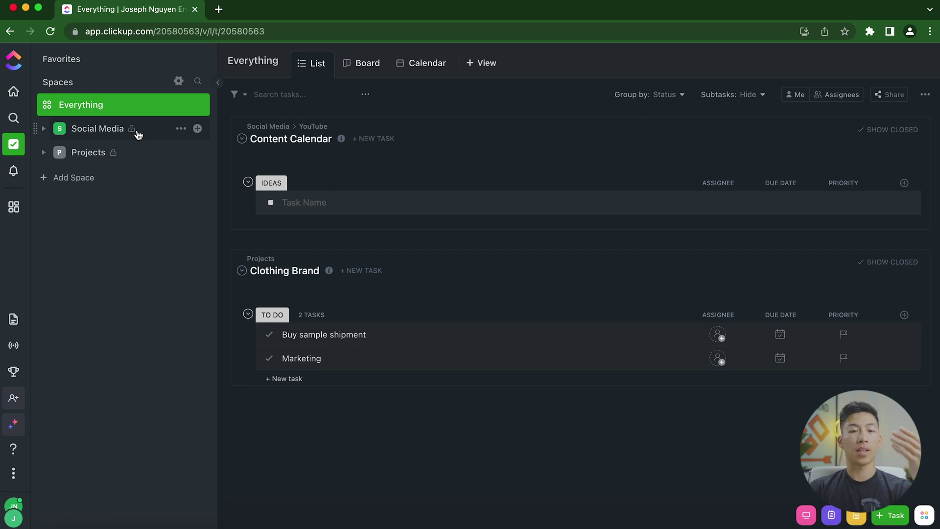
{"action": "mouse_move", "coordinate": [134, 161]}
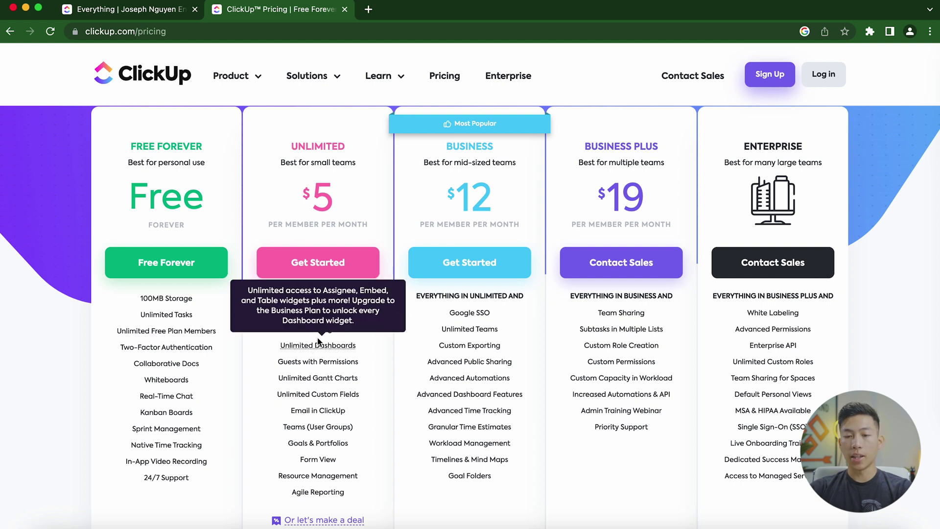
{"action": "mouse_move", "coordinate": [343, 363]}
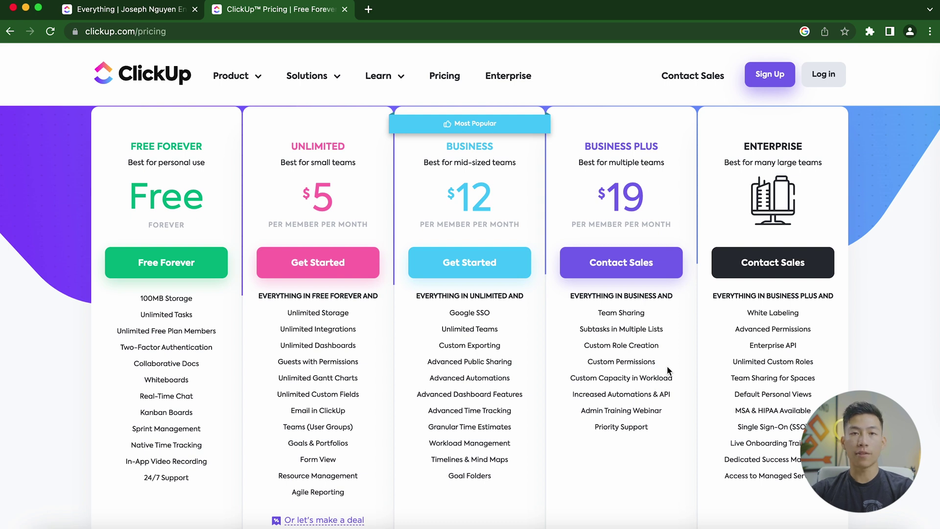
{"action": "key", "text": "super+w"}
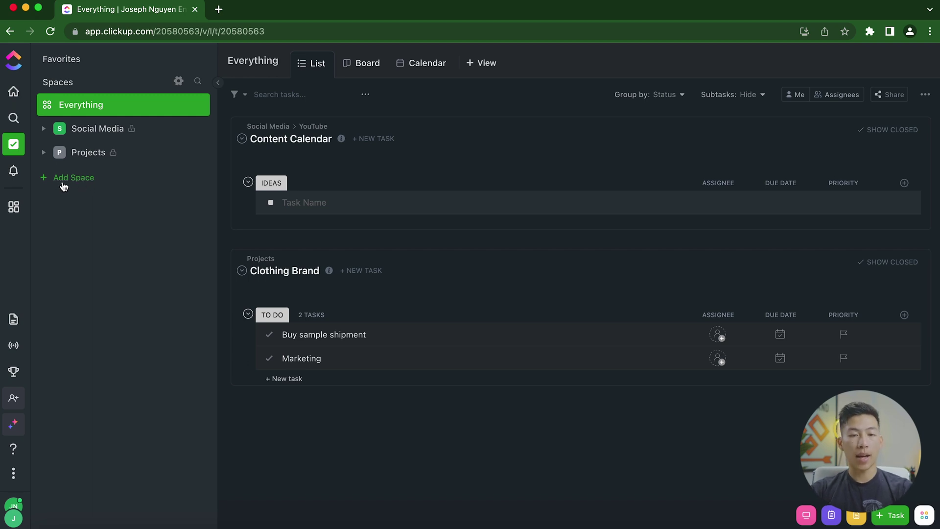
Step: Start a new Space and name it Database
{"action": "left_click", "coordinate": [78, 178]}
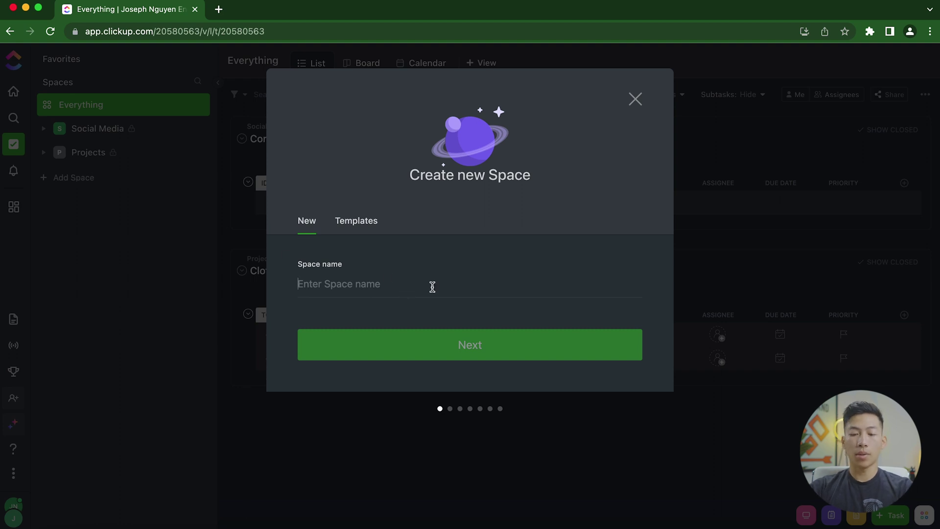
{"action": "type", "text": "Database"}
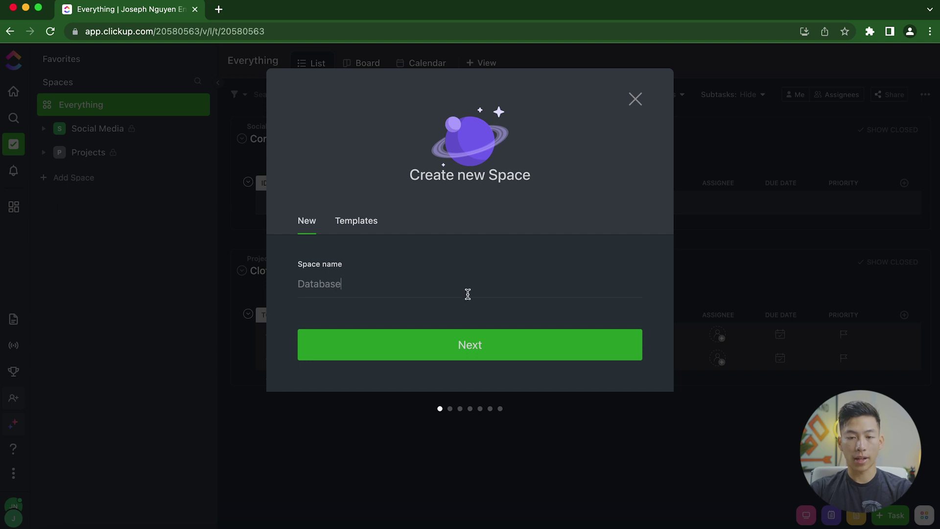
Step: Browse the available Space templates, filter them to Beginner level, and return to the new Space setup without using one
{"action": "left_click", "coordinate": [361, 221]}
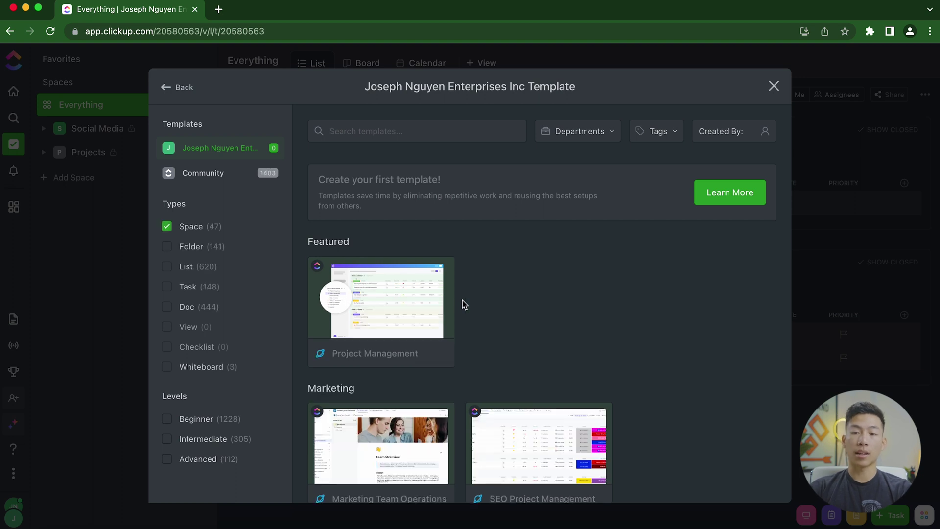
{"action": "scroll", "coordinate": [462, 304], "scroll_direction": "down", "scroll_amount": 2}
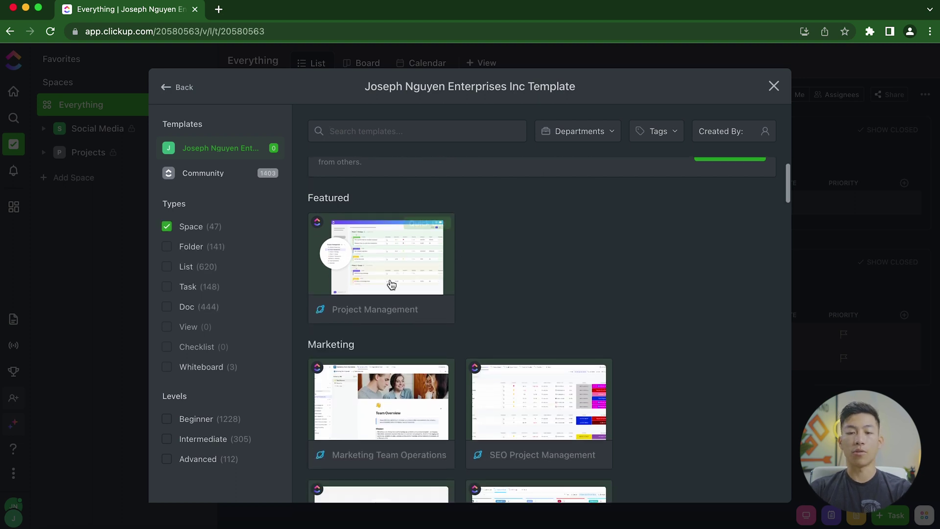
{"action": "scroll", "coordinate": [654, 333], "scroll_direction": "down", "scroll_amount": 8}
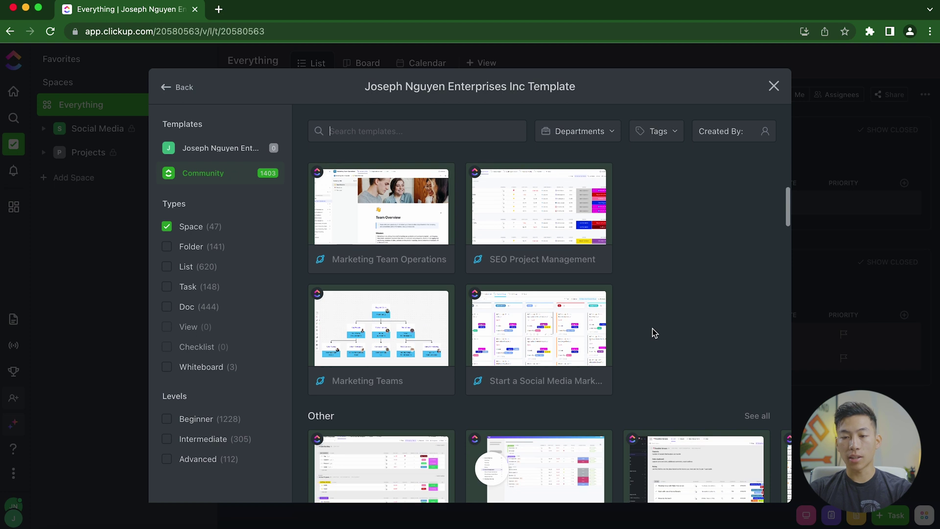
{"action": "scroll", "coordinate": [379, 368], "scroll_direction": "down", "scroll_amount": 2}
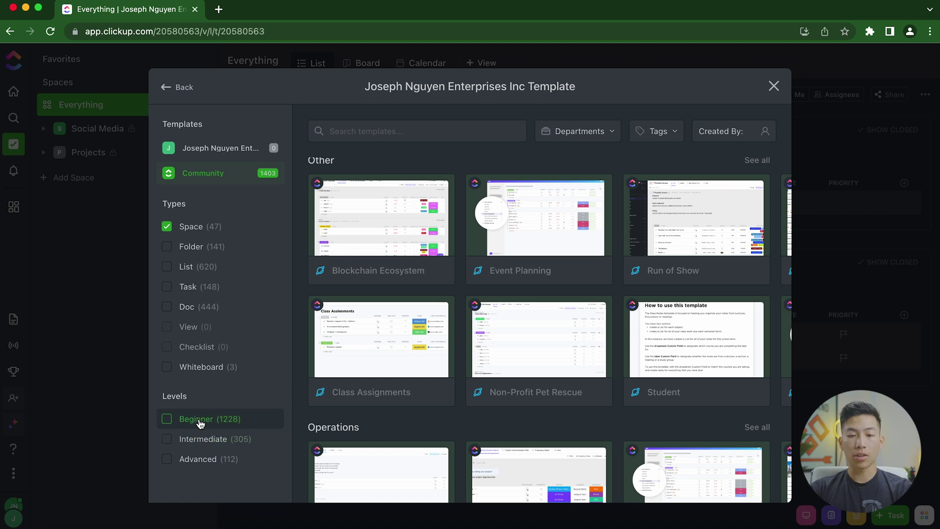
{"action": "left_click", "coordinate": [168, 419]}
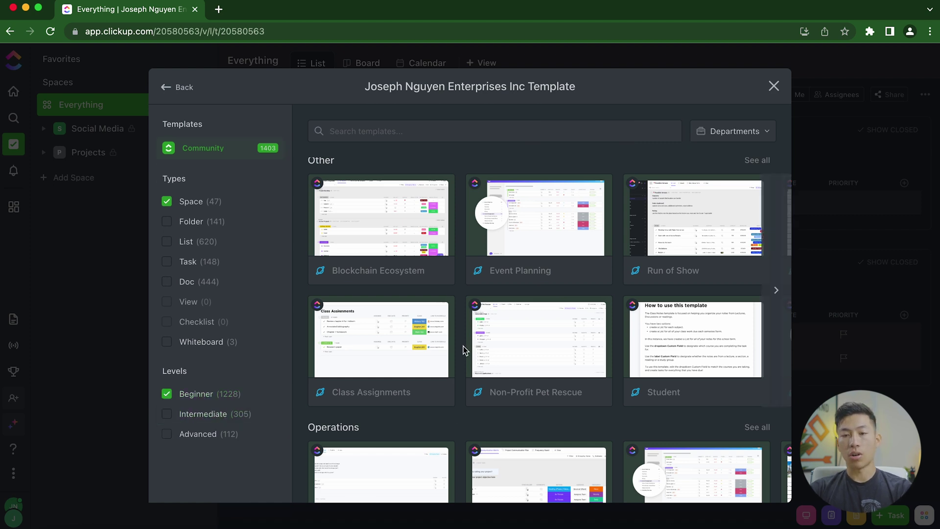
{"action": "scroll", "coordinate": [613, 336], "scroll_direction": "down", "scroll_amount": 5}
{"action": "scroll", "coordinate": [614, 336], "scroll_direction": "down", "scroll_amount": 10}
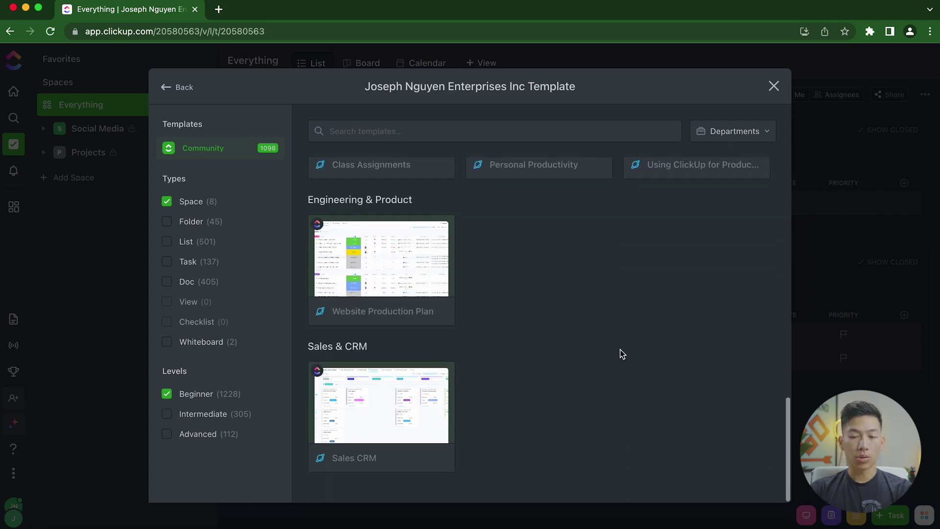
{"action": "scroll", "coordinate": [622, 354], "scroll_direction": "up", "scroll_amount": 15}
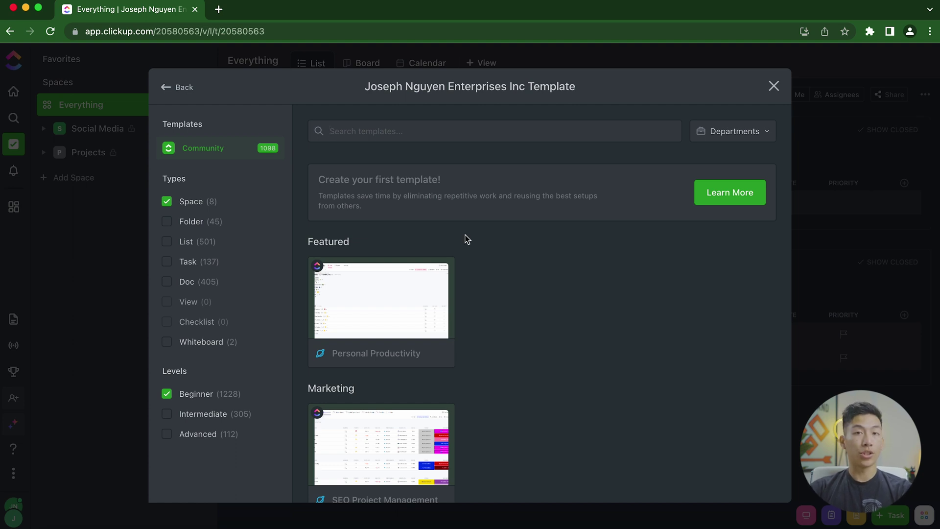
{"action": "left_click", "coordinate": [185, 91]}
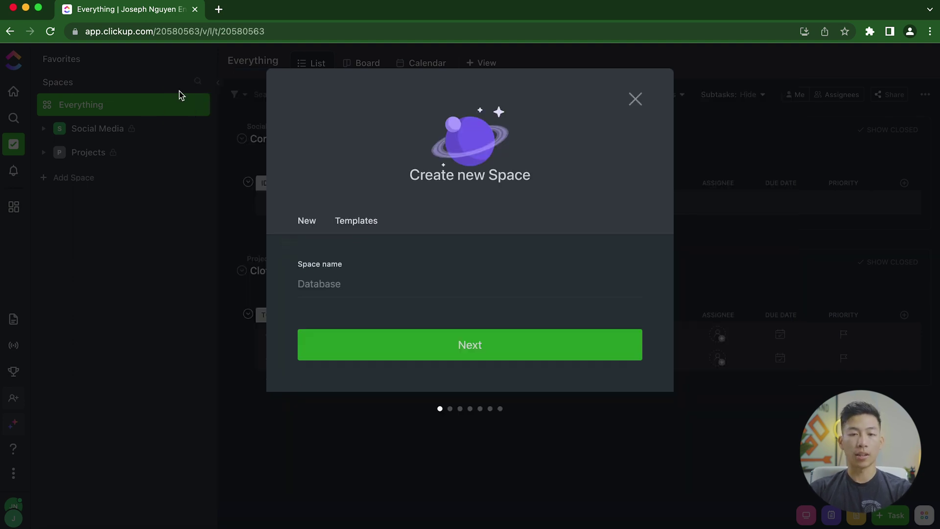
Step: Give the Database Space a red color and the pie chart avatar
{"action": "left_click", "coordinate": [455, 343]}
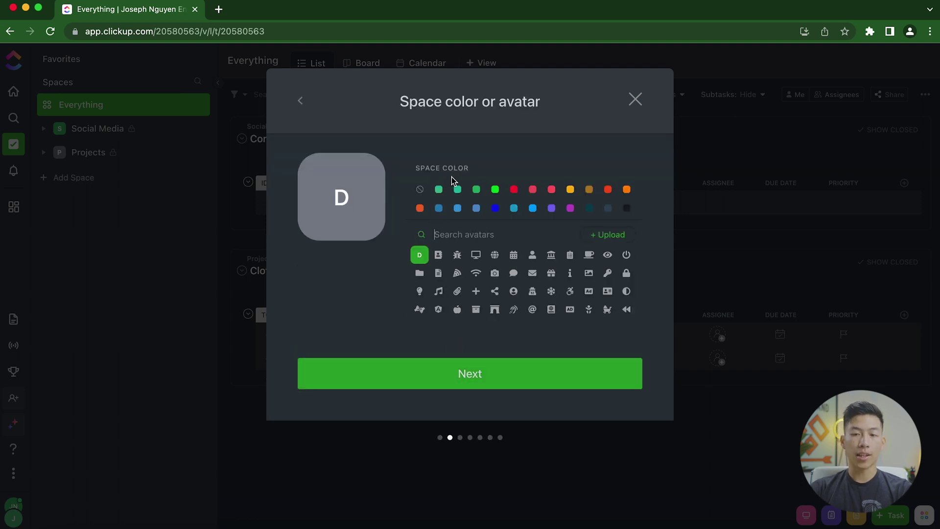
{"action": "left_click", "coordinate": [513, 191]}
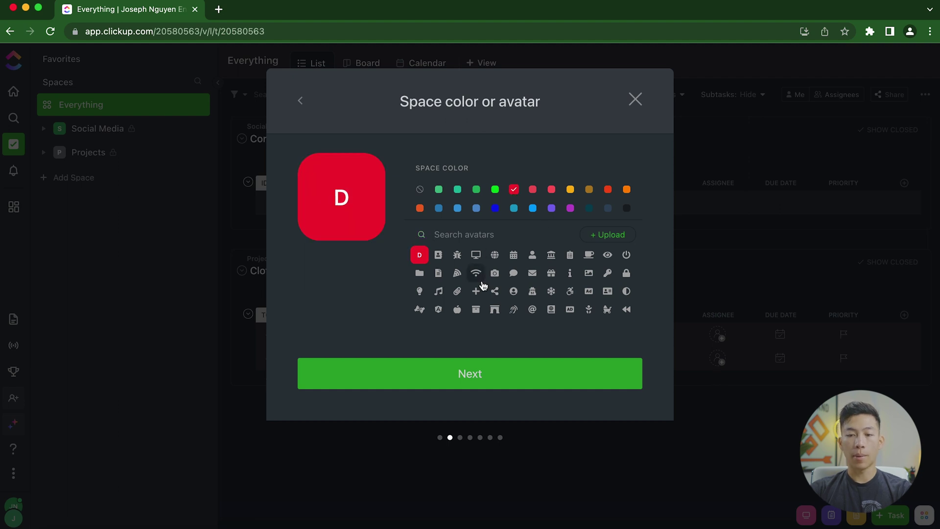
{"action": "scroll", "coordinate": [477, 273], "scroll_direction": "down", "scroll_amount": 5}
{"action": "left_click", "coordinate": [458, 295]}
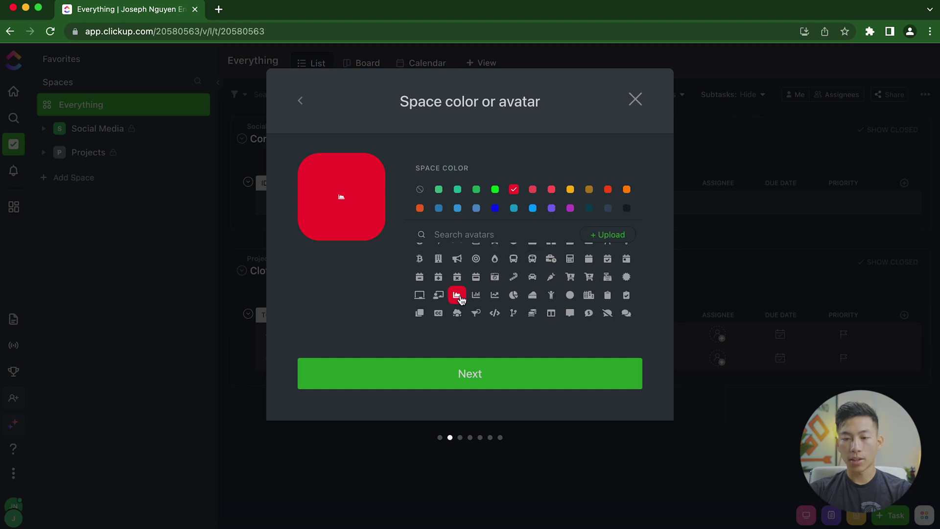
{"action": "left_click", "coordinate": [512, 294]}
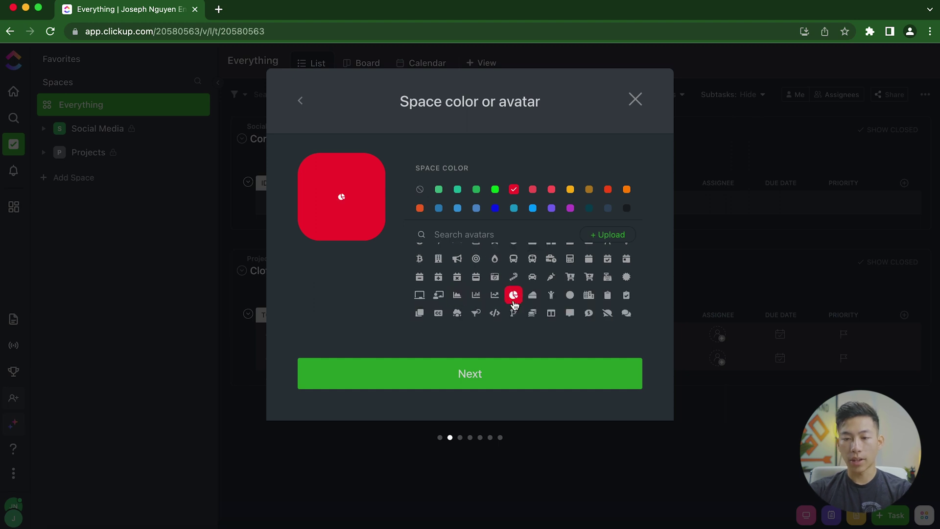
{"action": "left_click", "coordinate": [498, 375]}
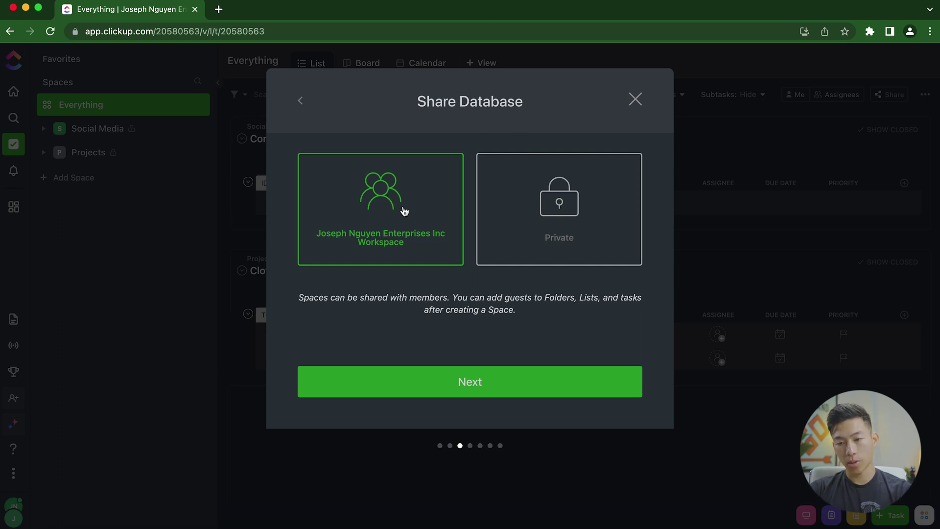
Step: Compare the workspace and private sharing options for the Database Space, and make it Private
{"action": "left_click", "coordinate": [543, 225]}
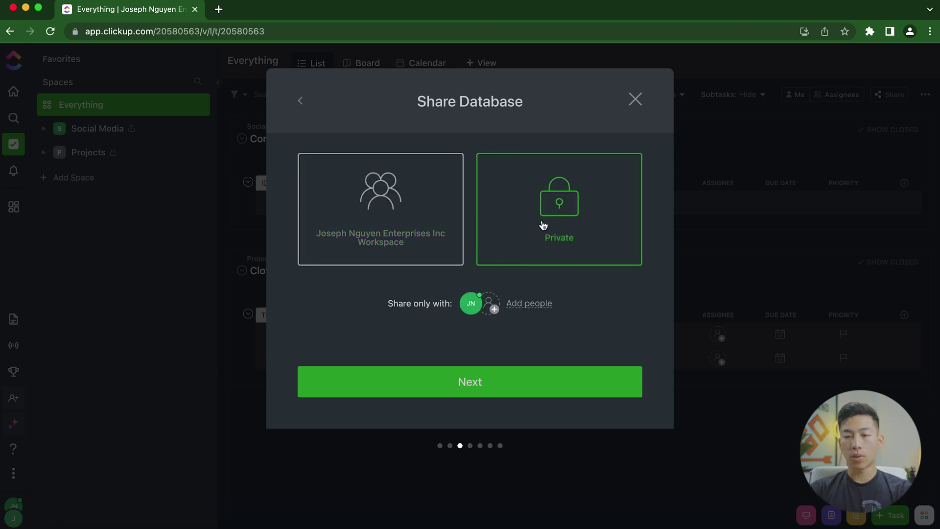
{"action": "left_click", "coordinate": [392, 224]}
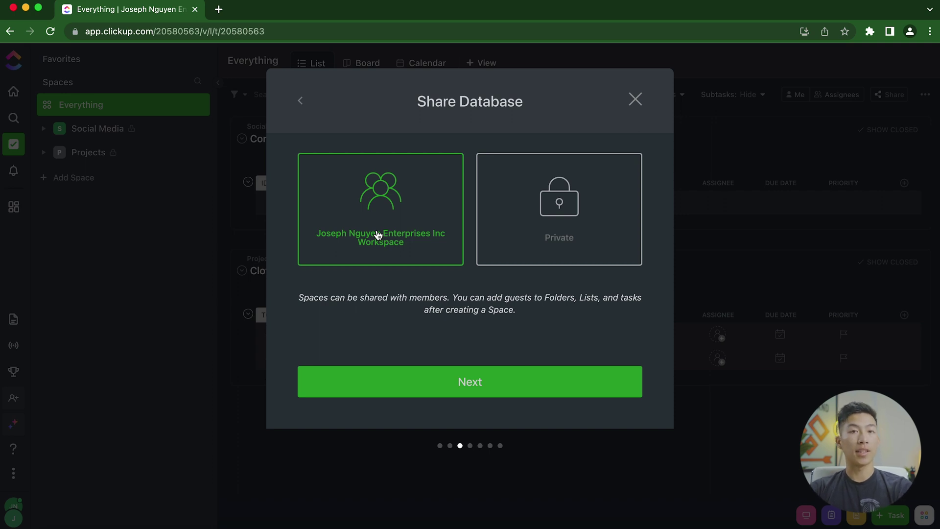
{"action": "left_click", "coordinate": [577, 223]}
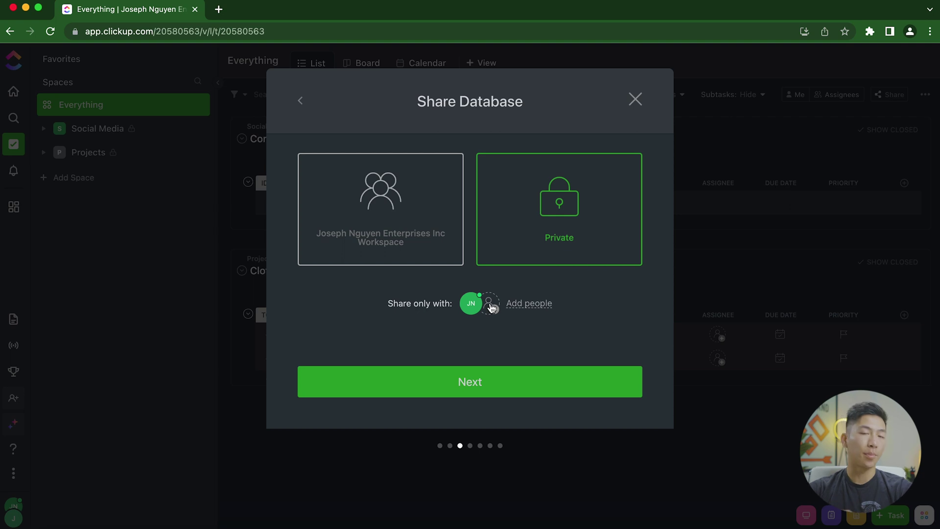
{"action": "left_click", "coordinate": [485, 382]}
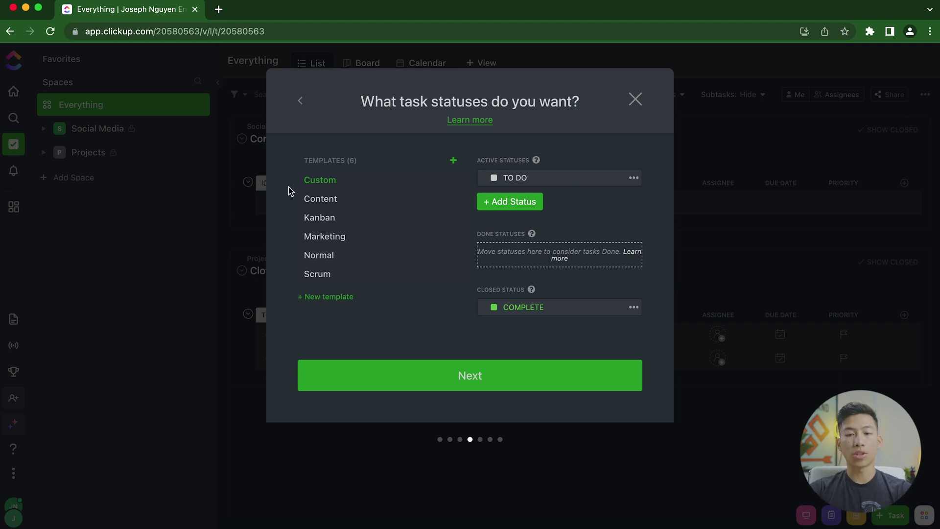
Step: Preview the Content, Kanban and Marketing status templates, and use the Custom task statuses for the Space
{"action": "left_click", "coordinate": [324, 200]}
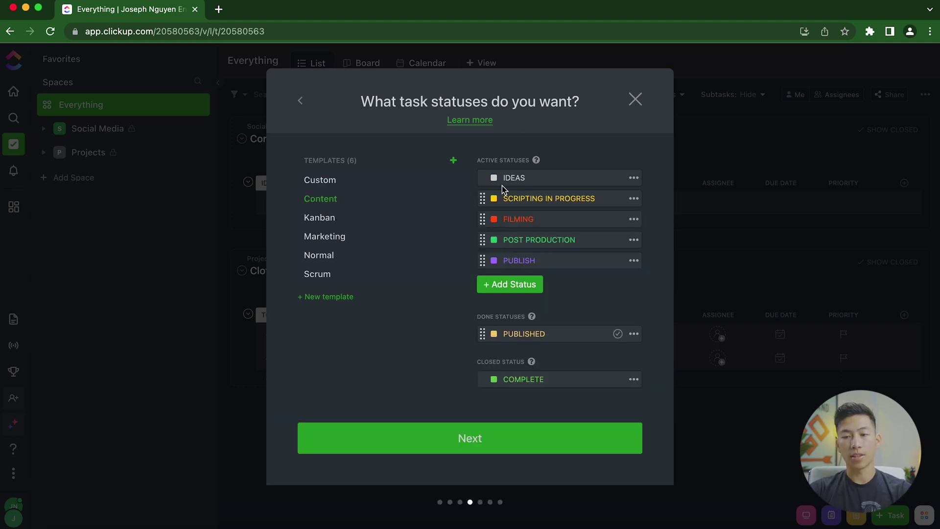
{"action": "left_click", "coordinate": [335, 220]}
{"action": "left_click", "coordinate": [335, 237]}
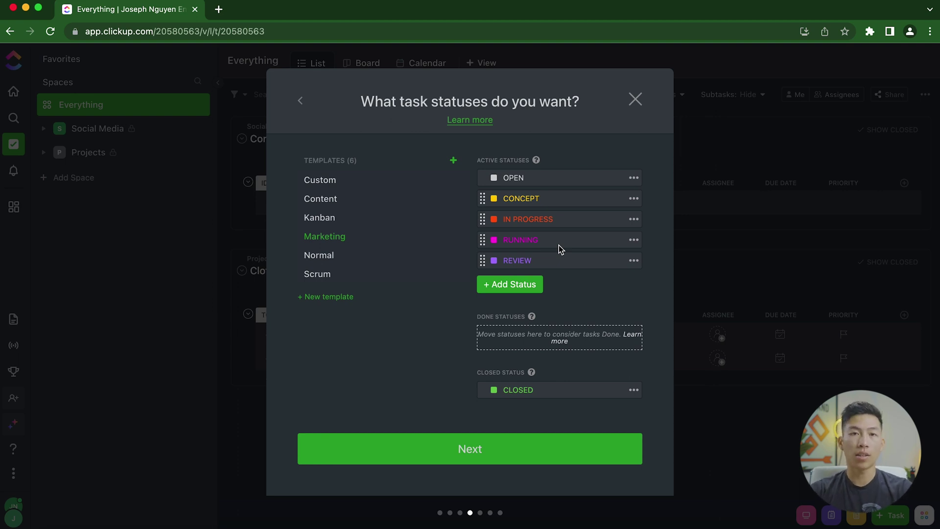
{"action": "left_click", "coordinate": [336, 182]}
{"action": "left_click", "coordinate": [465, 375]}
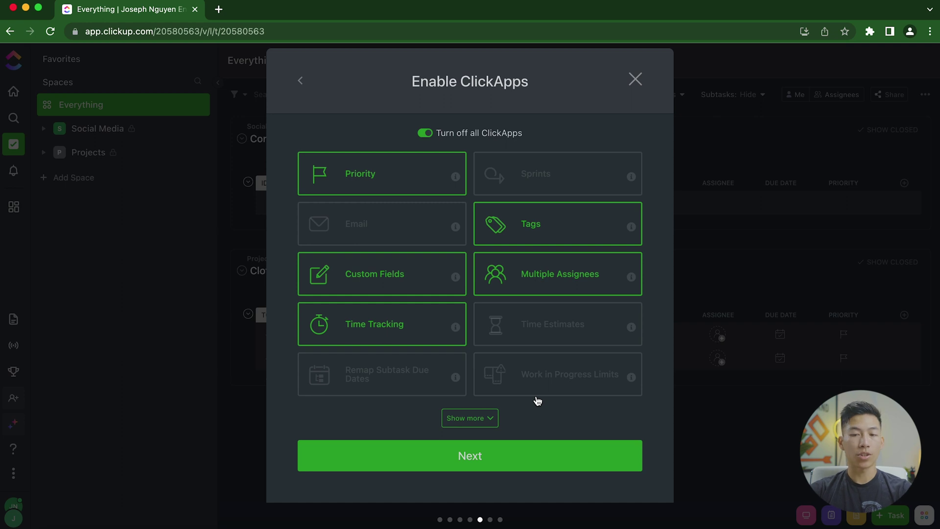
Step: Accept the default ClickApps and required views, and create the Database Space
{"action": "left_click", "coordinate": [498, 455]}
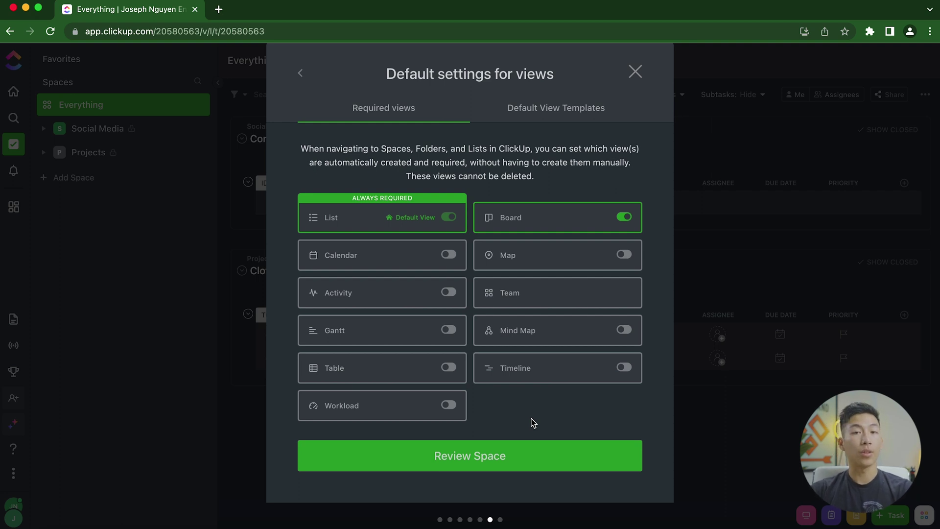
{"action": "left_click", "coordinate": [521, 463]}
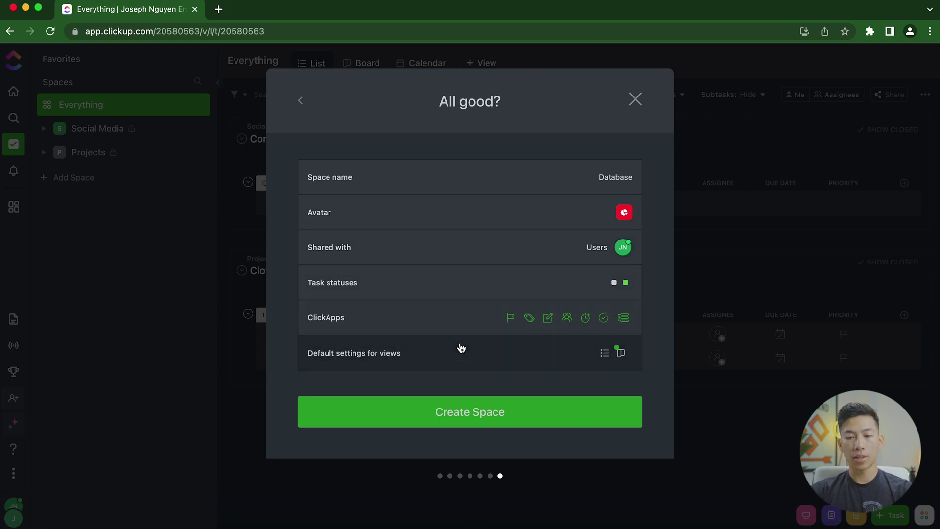
{"action": "left_click", "coordinate": [423, 418]}
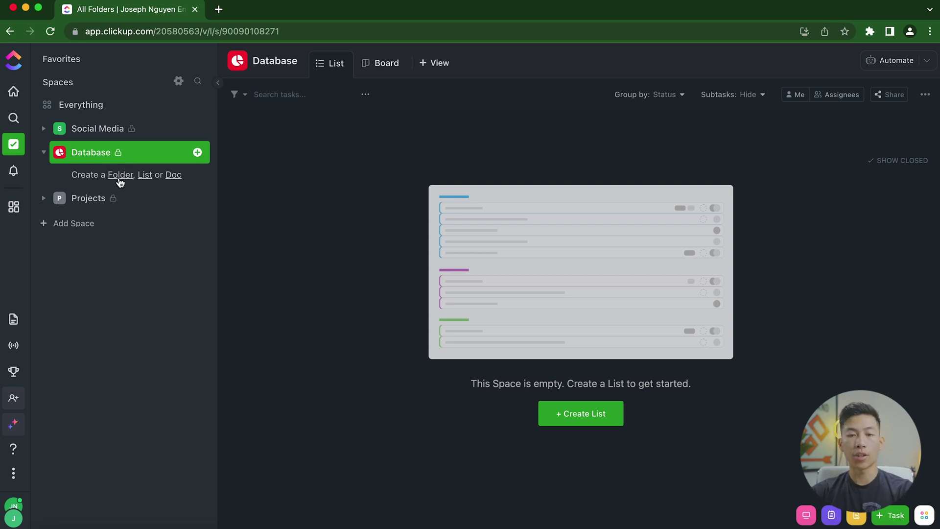
Step: Examine the item types and import sources that can be added to the Database Space
{"action": "left_click", "coordinate": [197, 153]}
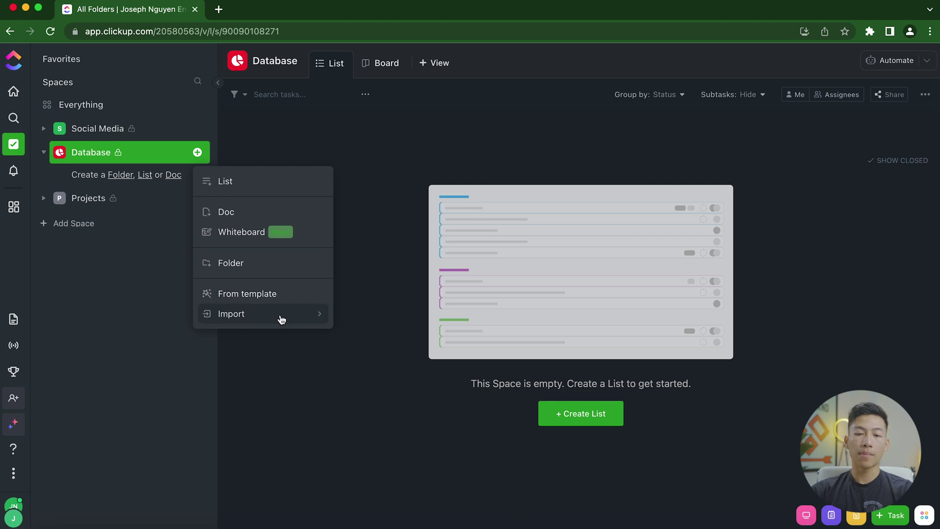
{"action": "mouse_move", "coordinate": [303, 322]}
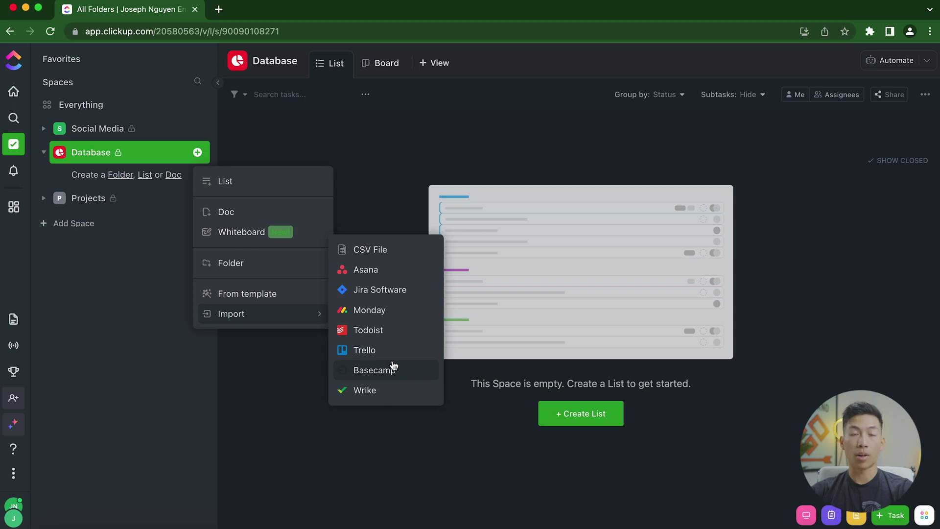
{"action": "left_click", "coordinate": [126, 296]}
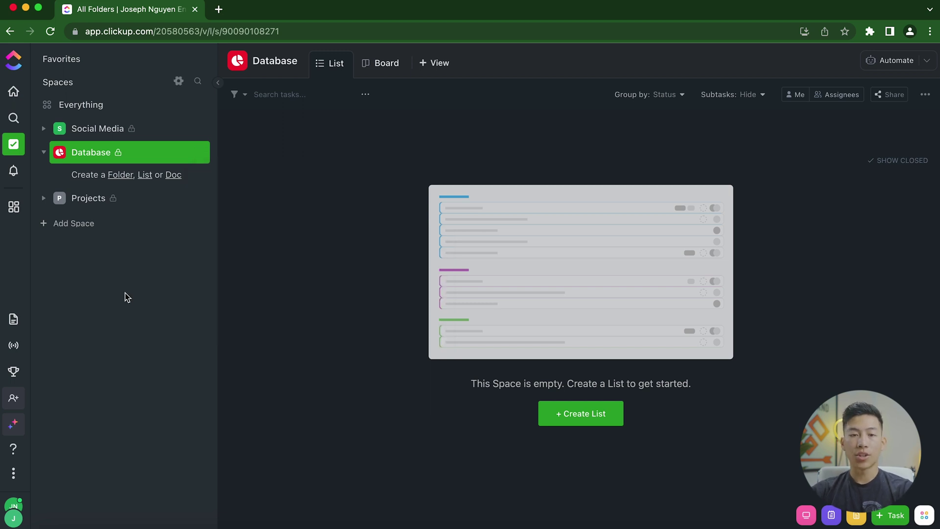
Step: Create a folder for the creator's YouTube channel in the Social Media Space with the default list, sharing and status settings
{"action": "left_click", "coordinate": [144, 133]}
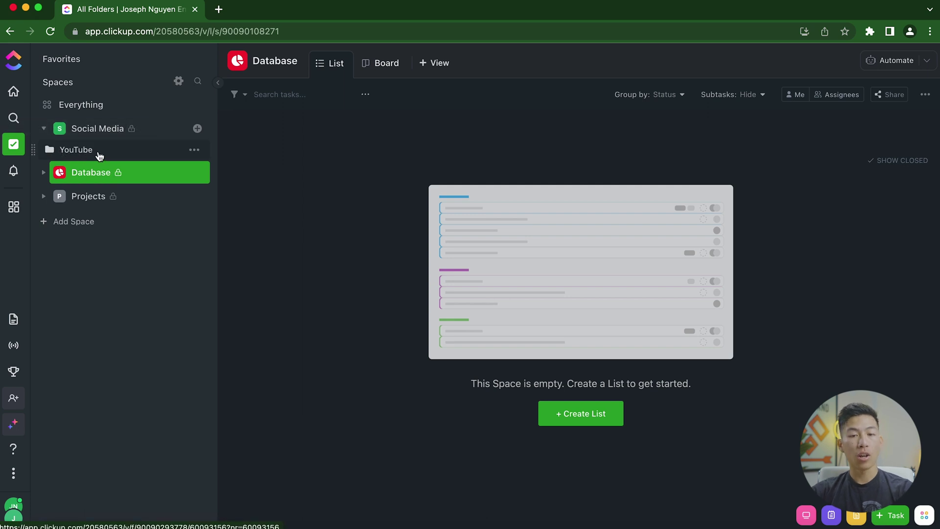
{"action": "left_click", "coordinate": [197, 128]}
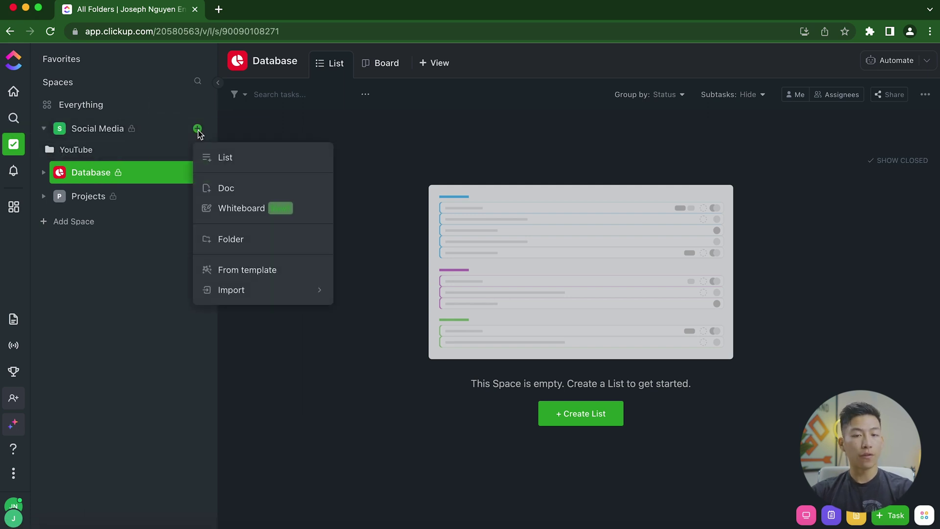
{"action": "left_click", "coordinate": [248, 245]}
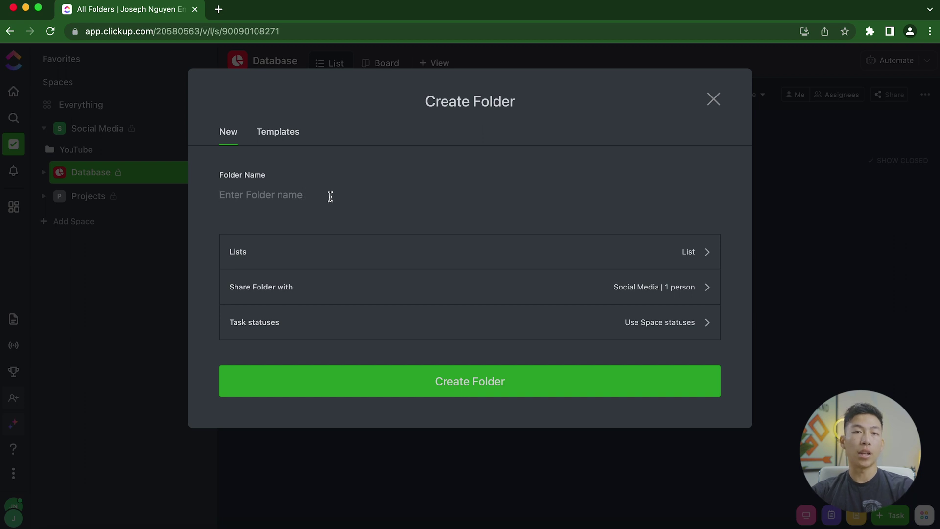
{"action": "type", "text": "Jo"}
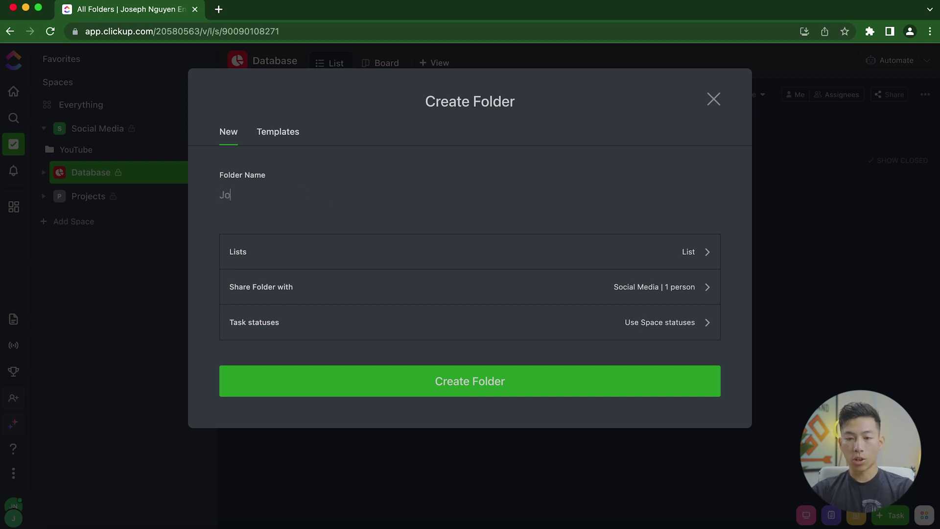
{"action": "type", "text": "ey's YouTube Channel"}
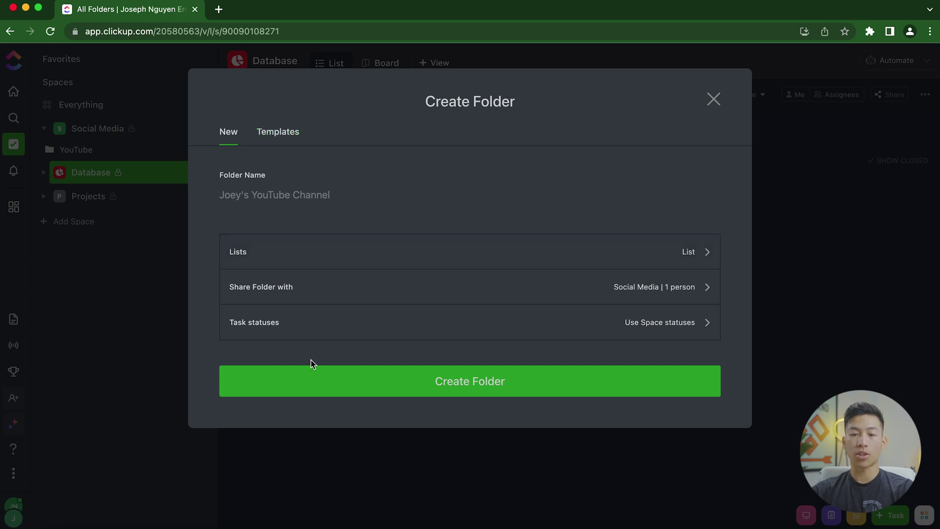
{"action": "left_click", "coordinate": [342, 387]}
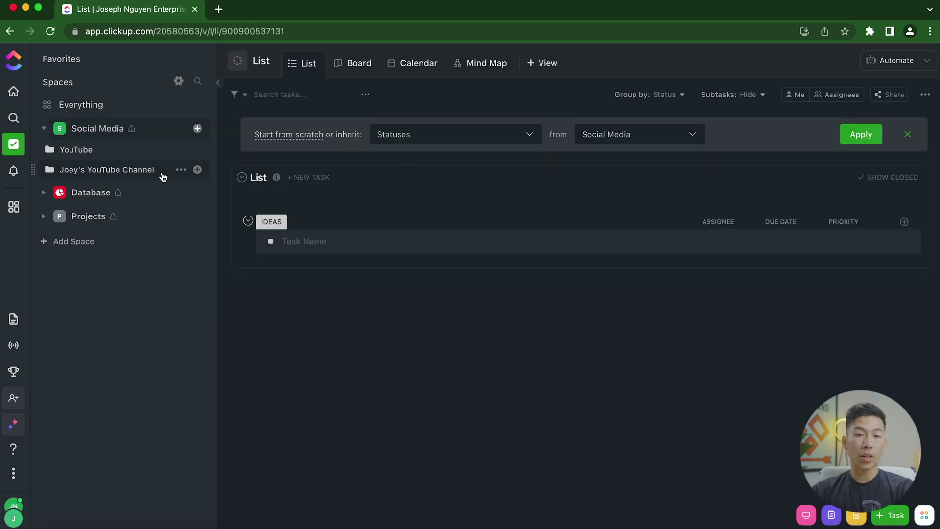
Step: Create a List named "List Test" directly in the Social Media Space, outside the folders
{"action": "left_click", "coordinate": [198, 170]}
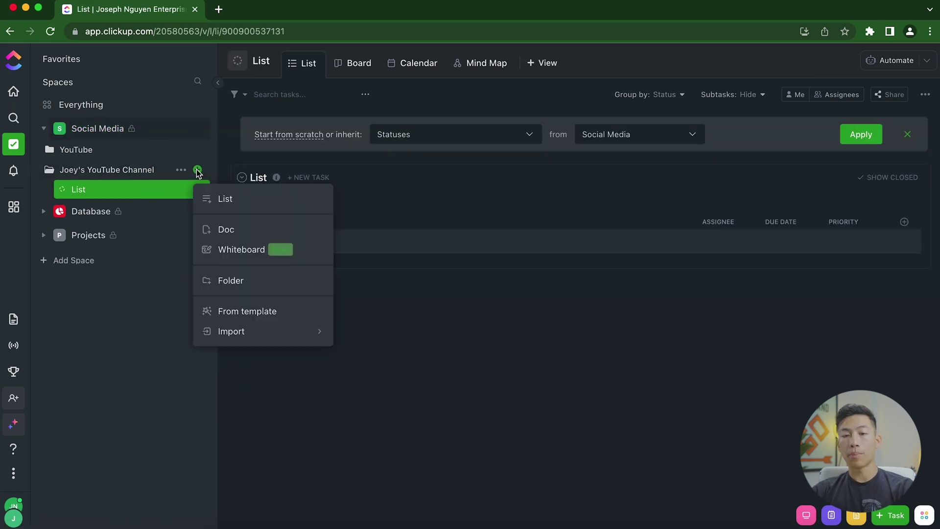
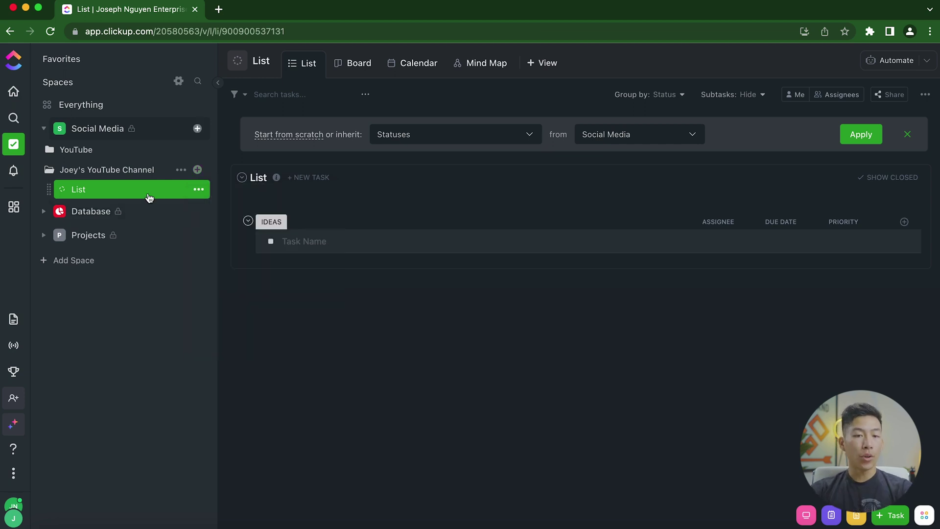
{"action": "left_click", "coordinate": [160, 172]}
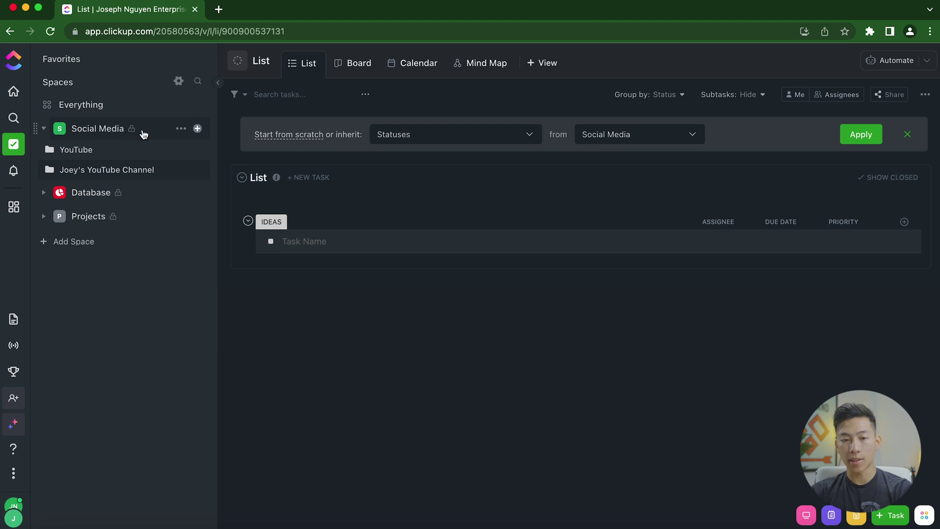
{"action": "left_click", "coordinate": [197, 128]}
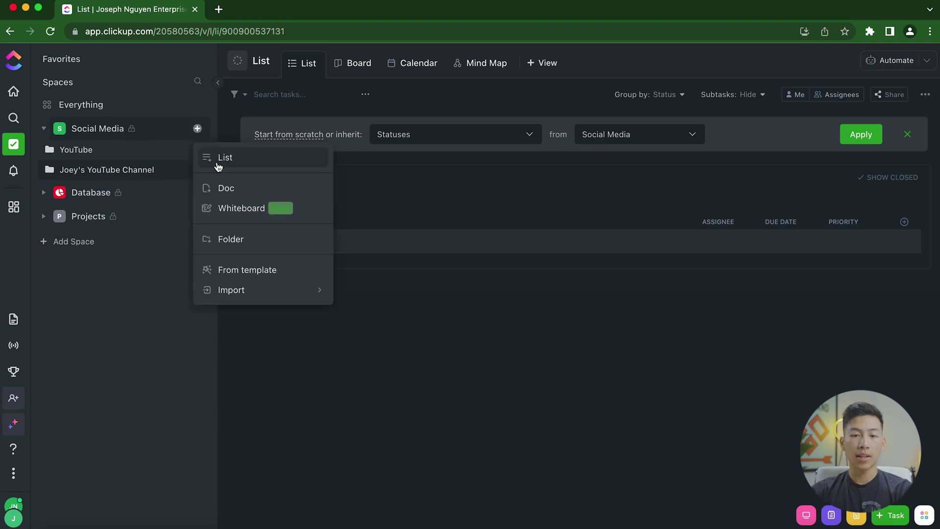
{"action": "left_click", "coordinate": [247, 159]}
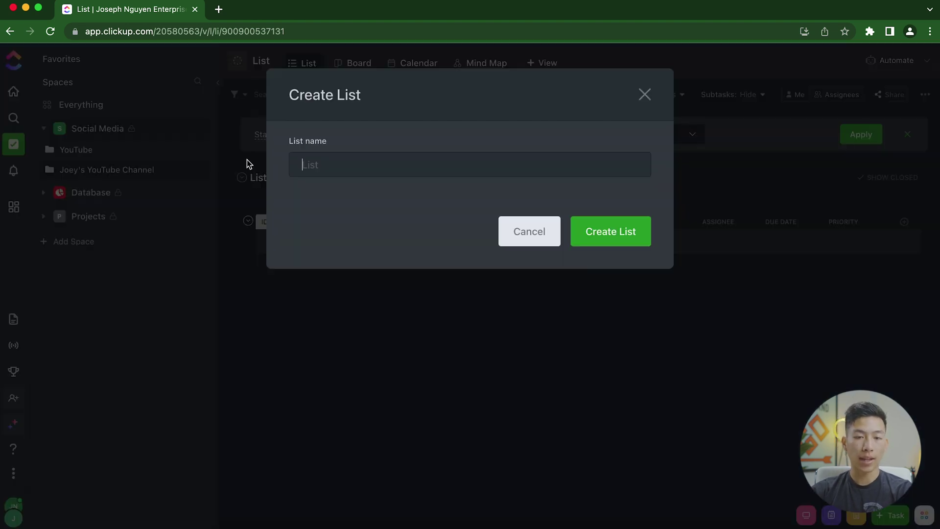
{"action": "type", "text": "List Test"}
{"action": "key", "text": "Return"}
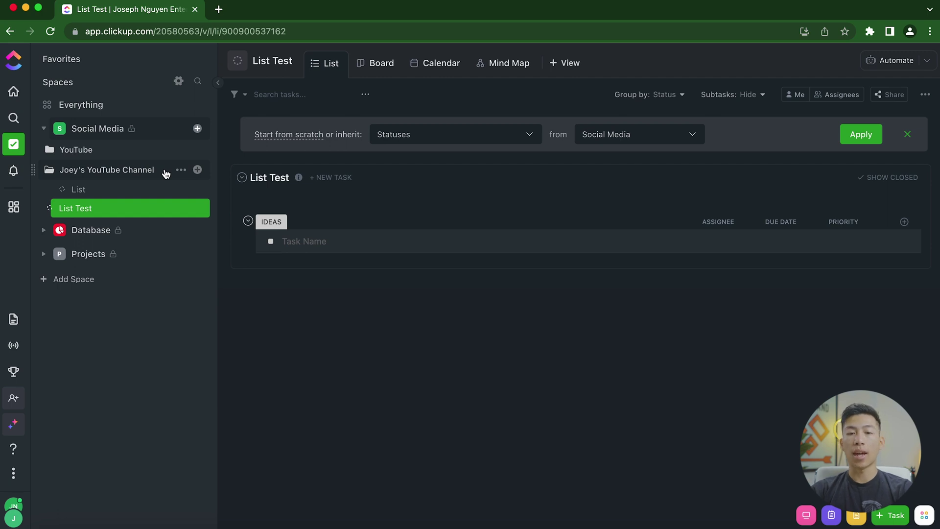
Step: Create a Doc in the Social Media Space and title it "YouTube SOPs"
{"action": "left_click", "coordinate": [197, 128]}
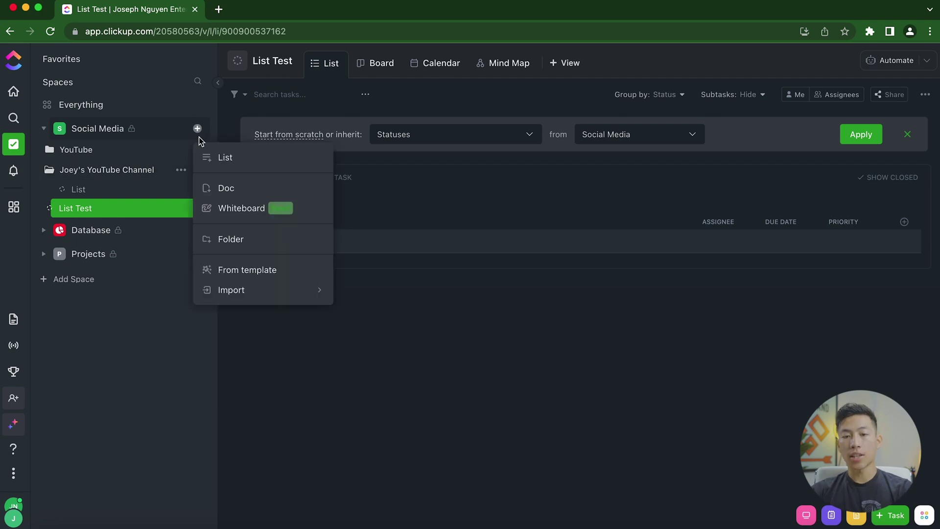
{"action": "left_click", "coordinate": [225, 188]}
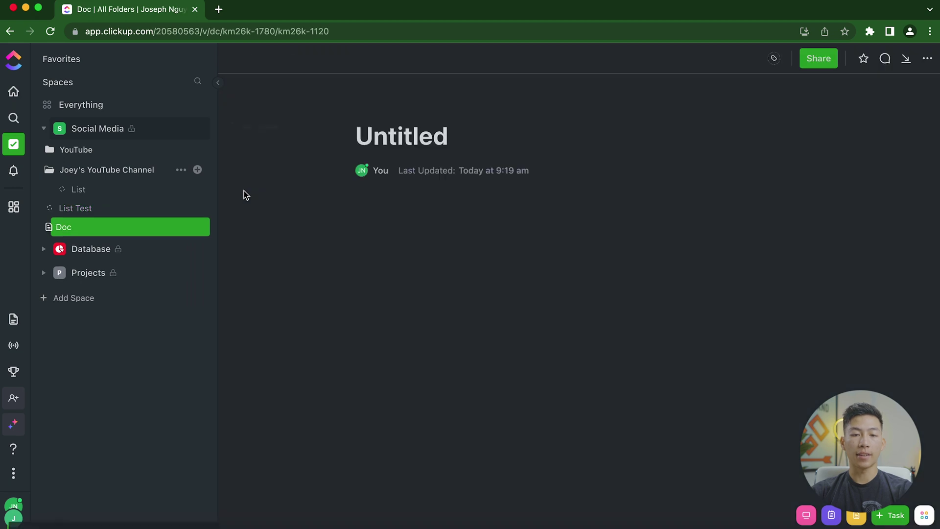
{"action": "mouse_move", "coordinate": [405, 135]}
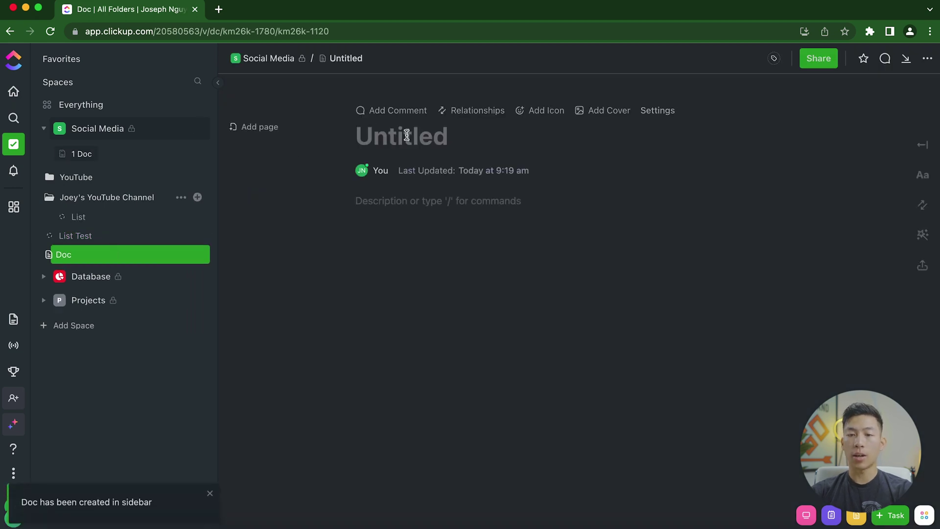
{"action": "type", "text": "S"}
{"action": "key", "text": "BackSpace"}
{"action": "type", "text": "YouTube SOPs"}
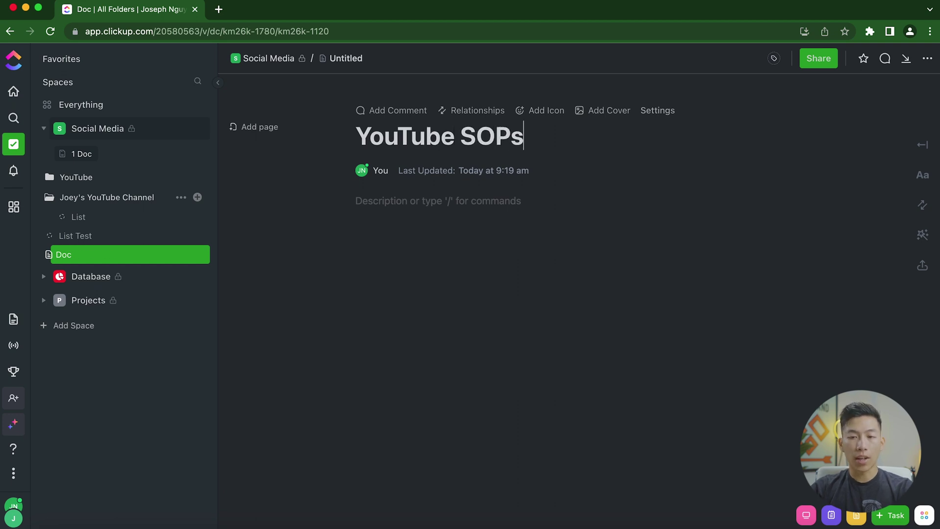
Step: Fill the YouTube SOPs Doc with three lines of placeholder text and add a new page to it
{"action": "key", "text": "Return"}
{"action": "type", "text": "ajsdlkjflasdjflajsldfkj"}
{"action": "key", "text": "Return"}
{"action": "type", "text": "asdkfjlkasjdflkj"}
{"action": "key", "text": "Return"}
{"action": "type", "text": "asdkjflkasjdlfkj"}
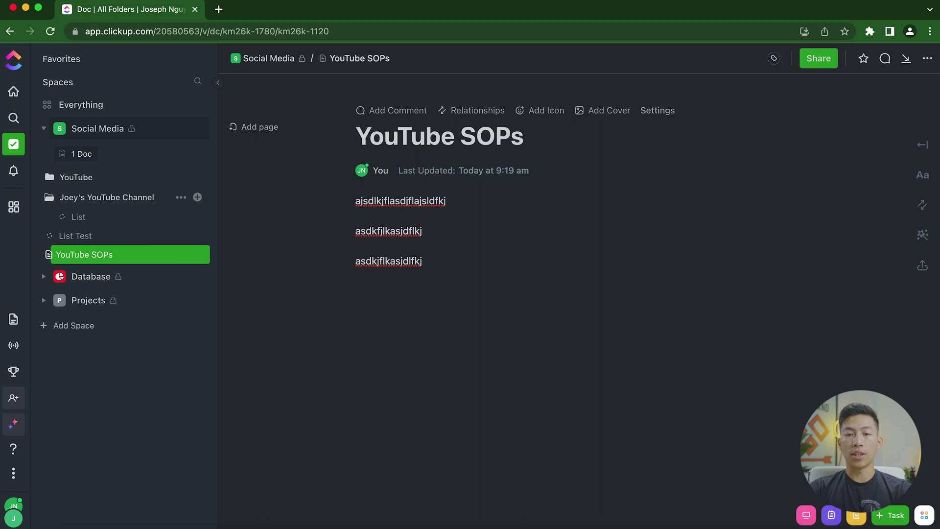
{"action": "left_click", "coordinate": [261, 134]}
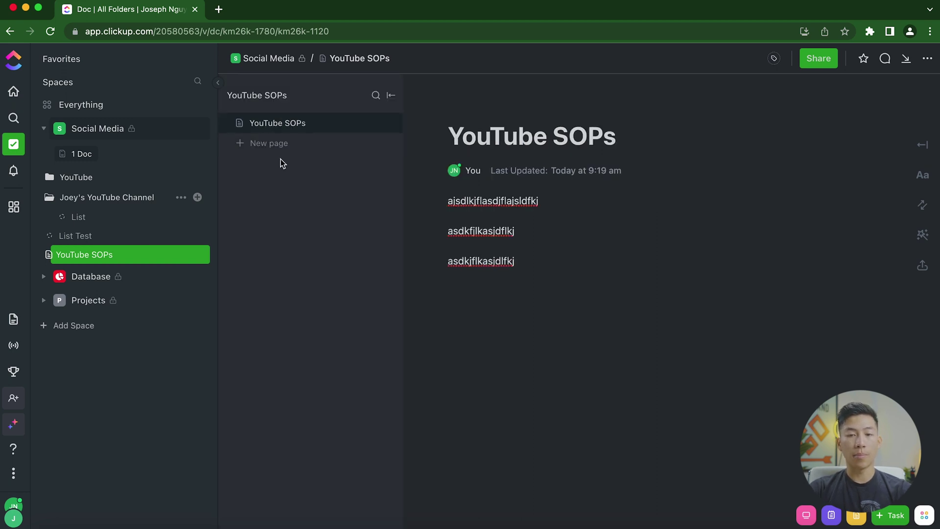
{"action": "left_click", "coordinate": [270, 143]}
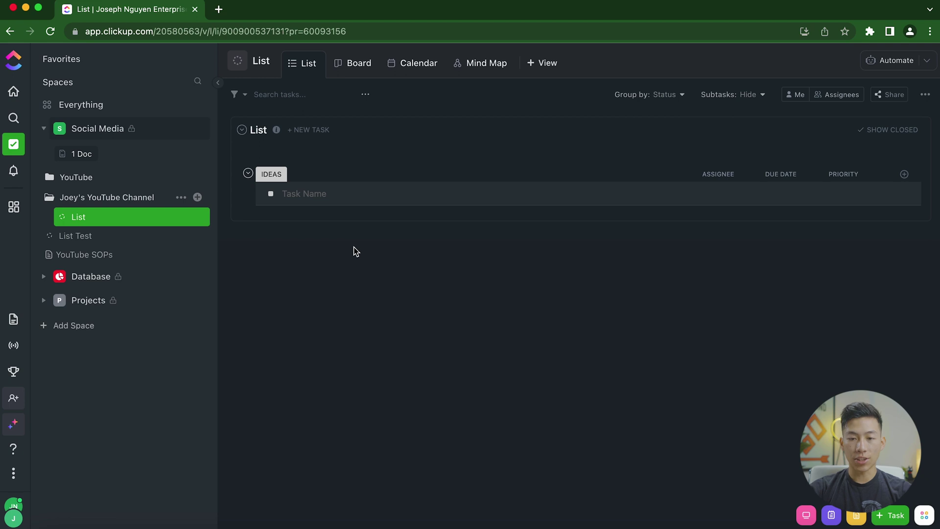
Step: Add the tasks "youtube video idea 1" and "video idea 2" to the List in the new channel folder
{"action": "left_click", "coordinate": [322, 193]}
{"action": "type", "text": "youtube video idea 1"}
{"action": "key", "text": "Return"}
{"action": "type", "text": "video idea 2"}
{"action": "key", "text": "Return"}
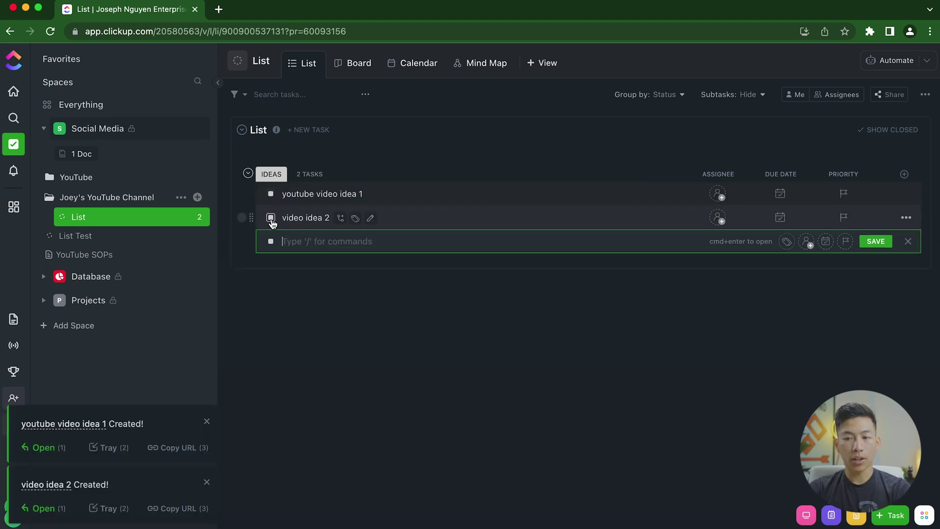
Step: Review the status choices for video idea 2 and the task status setup of the Social Media Space
{"action": "left_click", "coordinate": [270, 218]}
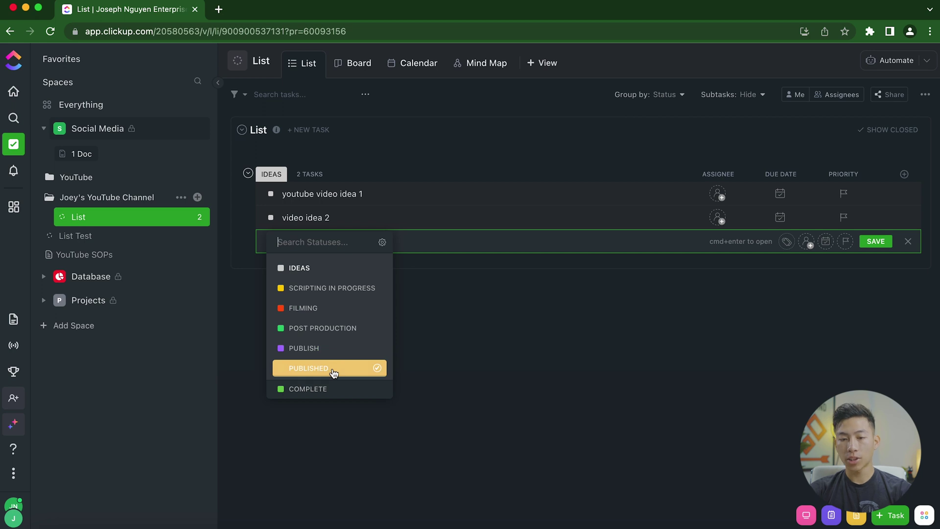
{"action": "key", "text": "Escape"}
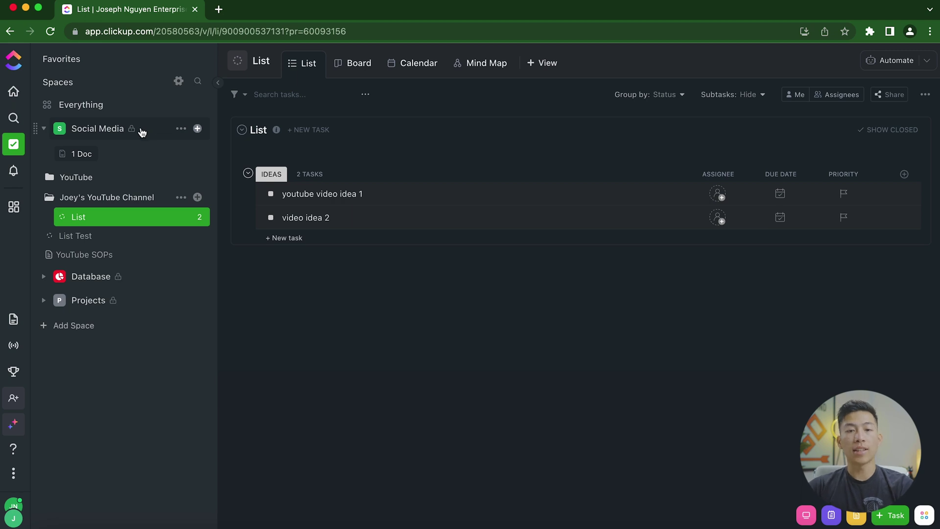
{"action": "left_click", "coordinate": [180, 131]}
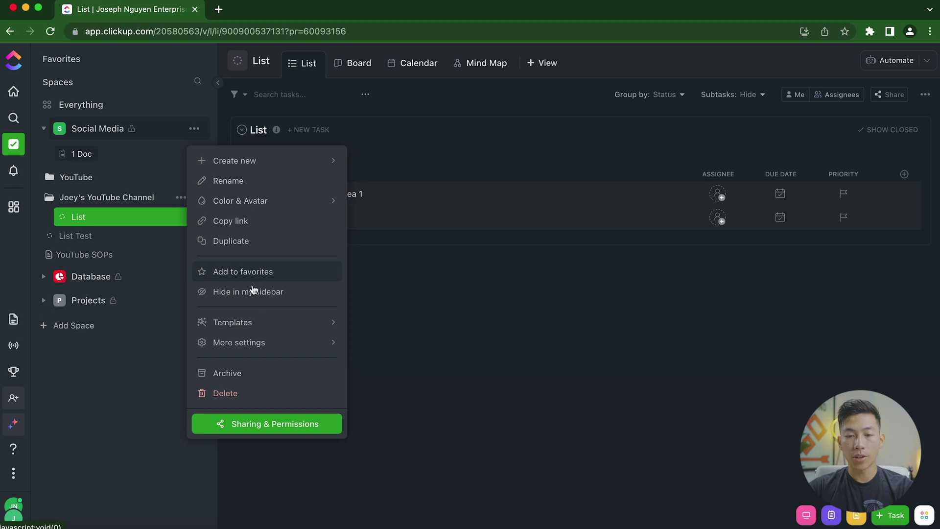
{"action": "mouse_move", "coordinate": [271, 348]}
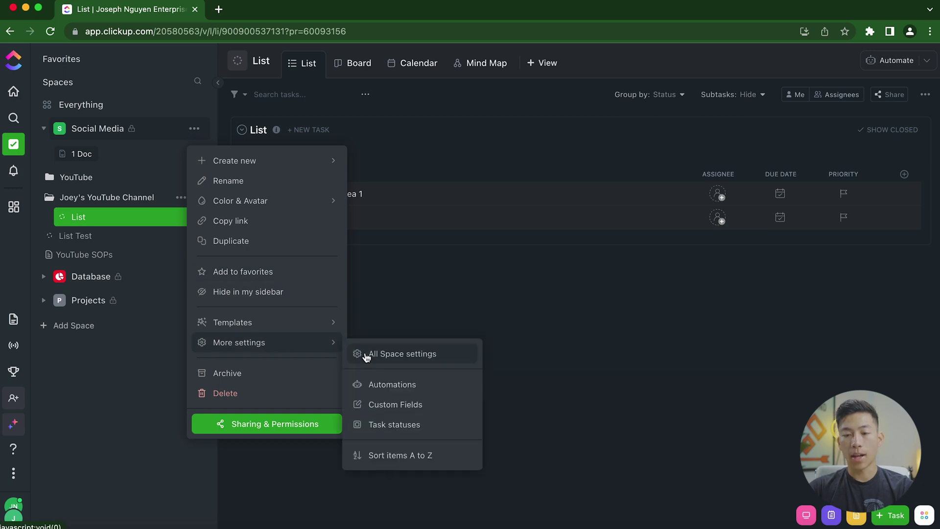
{"action": "left_click", "coordinate": [419, 426]}
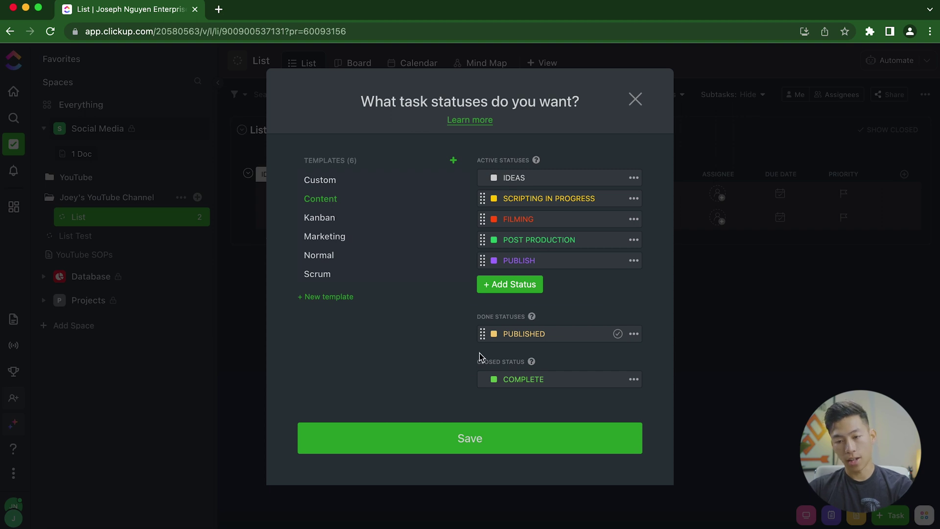
{"action": "left_click", "coordinate": [463, 454]}
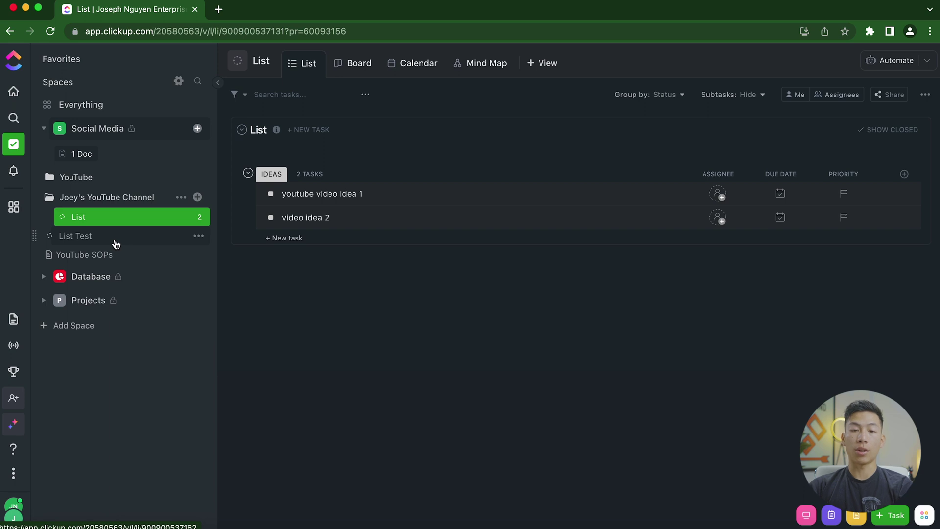
Step: Set the status of video idea 2 to Filming
{"action": "left_click", "coordinate": [271, 217]}
{"action": "left_click", "coordinate": [285, 308]}
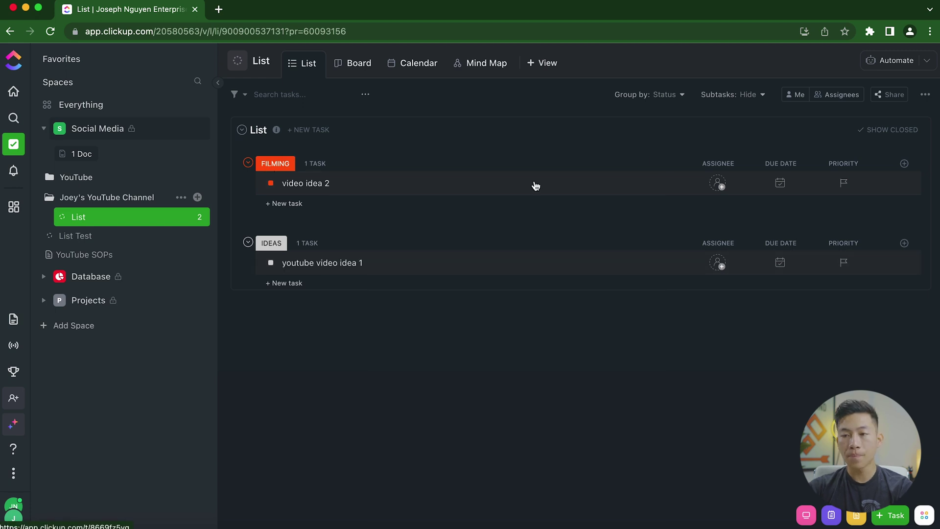
Step: Reverse the order of the status groups in the List view and turn on autosave for the view
{"action": "left_click", "coordinate": [670, 94]}
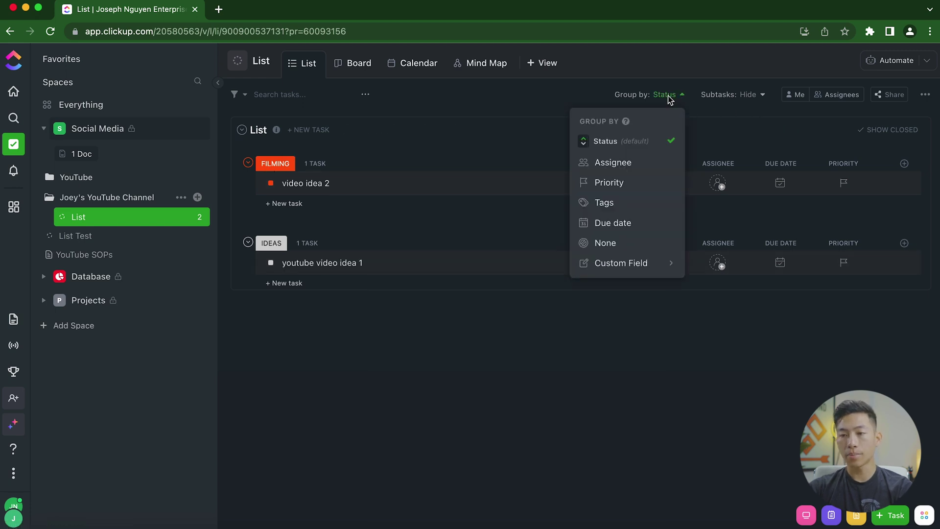
{"action": "left_click", "coordinate": [584, 145]}
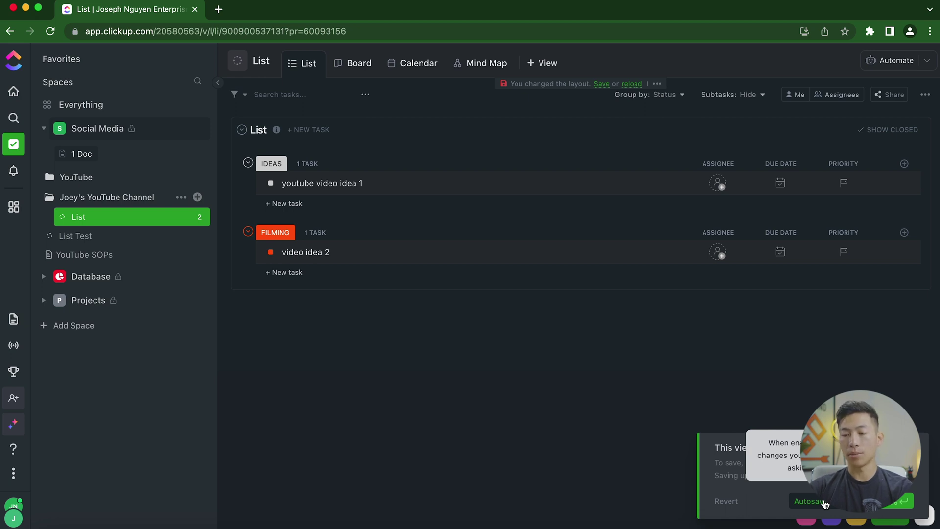
{"action": "left_click", "coordinate": [809, 501]}
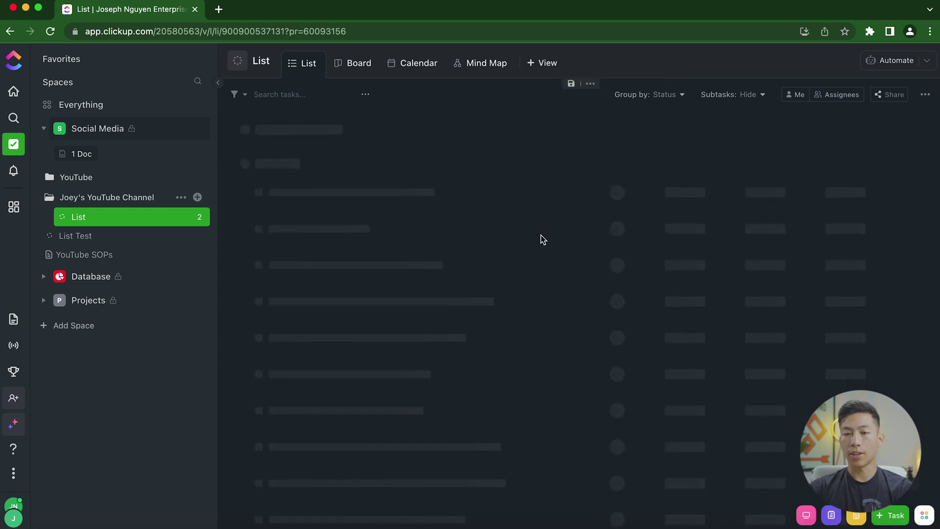
Step: Add the task "video idea 3" to the Filming group
{"action": "left_click", "coordinate": [299, 274]}
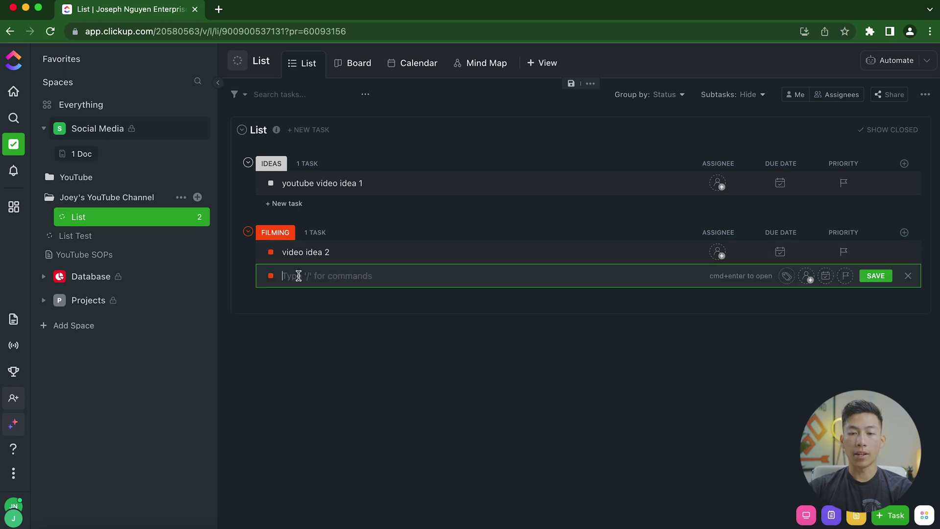
{"action": "type", "text": "video idea 3"}
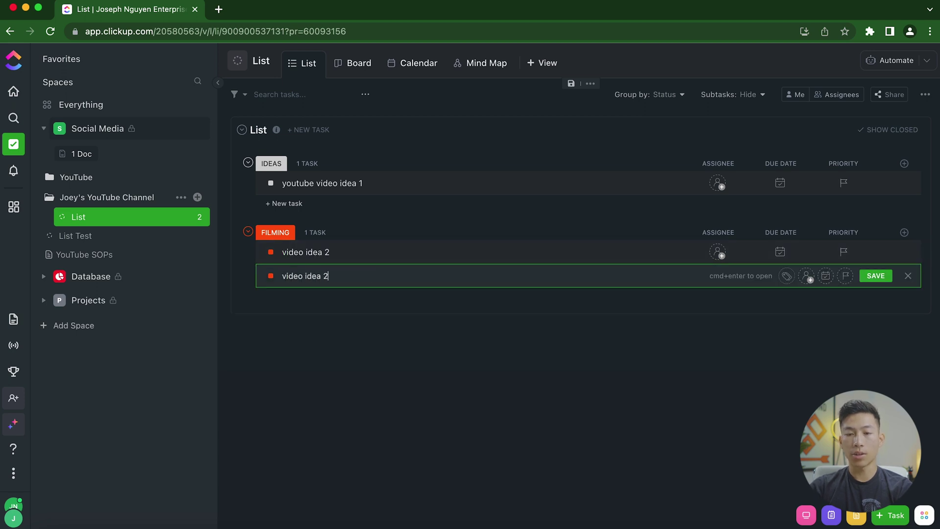
{"action": "key", "text": "Return"}
Step: Set the status of video idea 3 to Published and collapse the Published group
{"action": "left_click", "coordinate": [269, 277]}
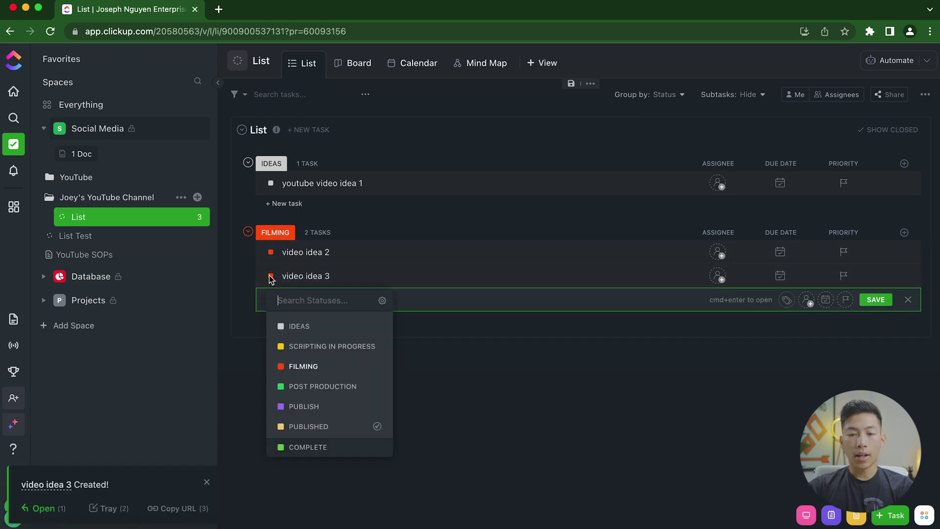
{"action": "left_click", "coordinate": [316, 429]}
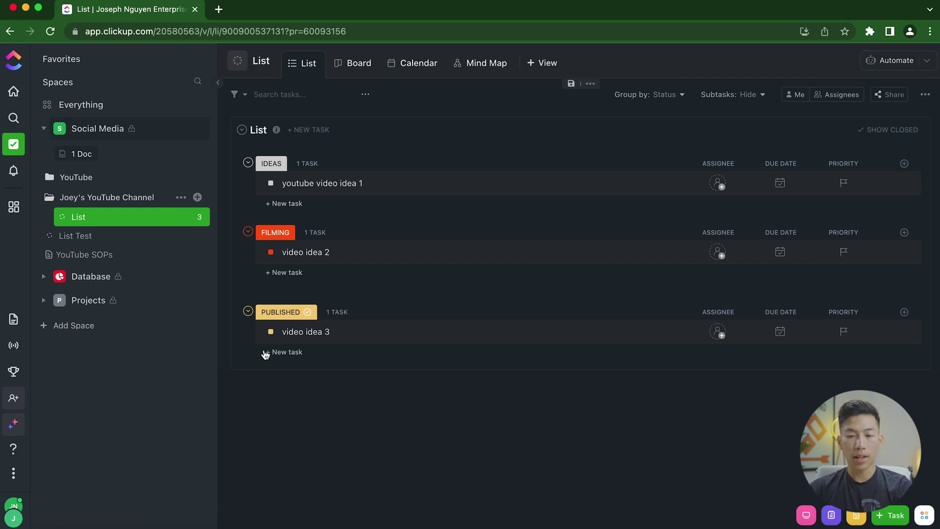
{"action": "left_click", "coordinate": [248, 312]}
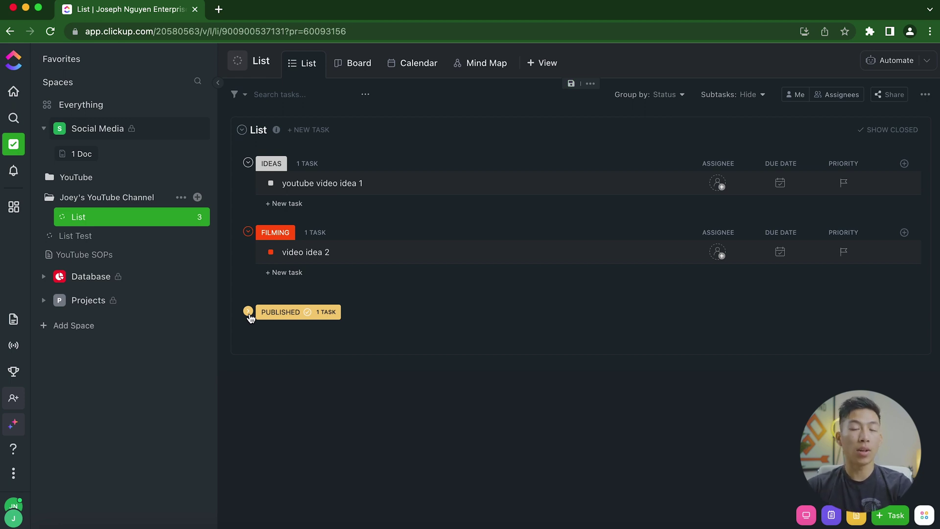
Step: Examine the view types that can be added to the List, including Gantt, Timeline, Team, Table, Workload and Activity
{"action": "left_click", "coordinate": [249, 163]}
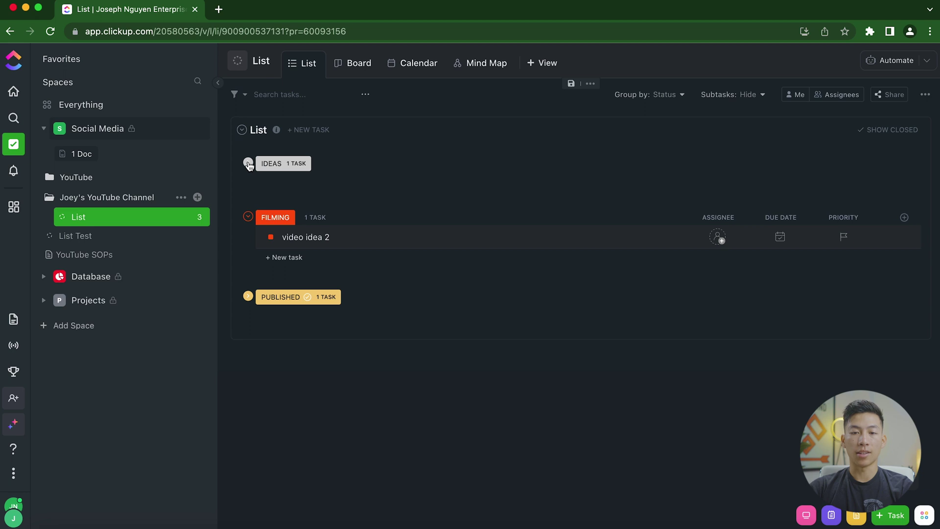
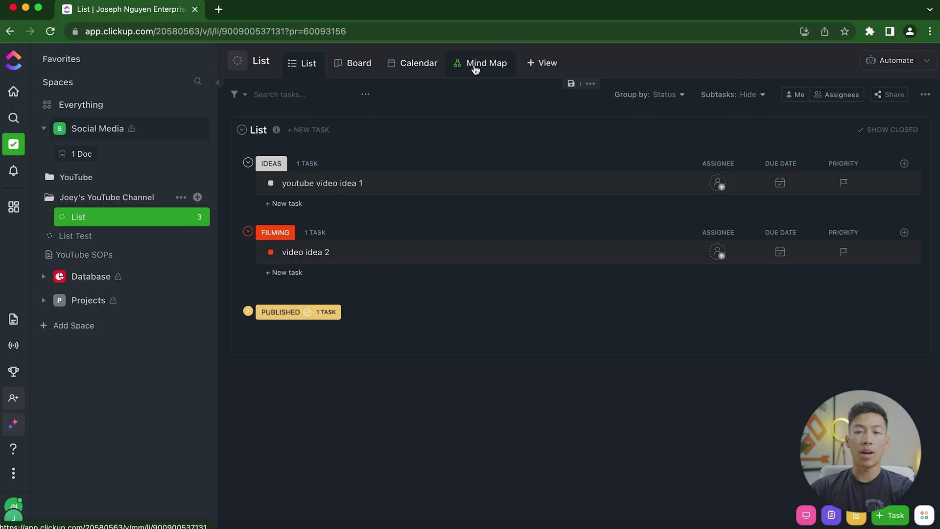
{"action": "left_click", "coordinate": [544, 71]}
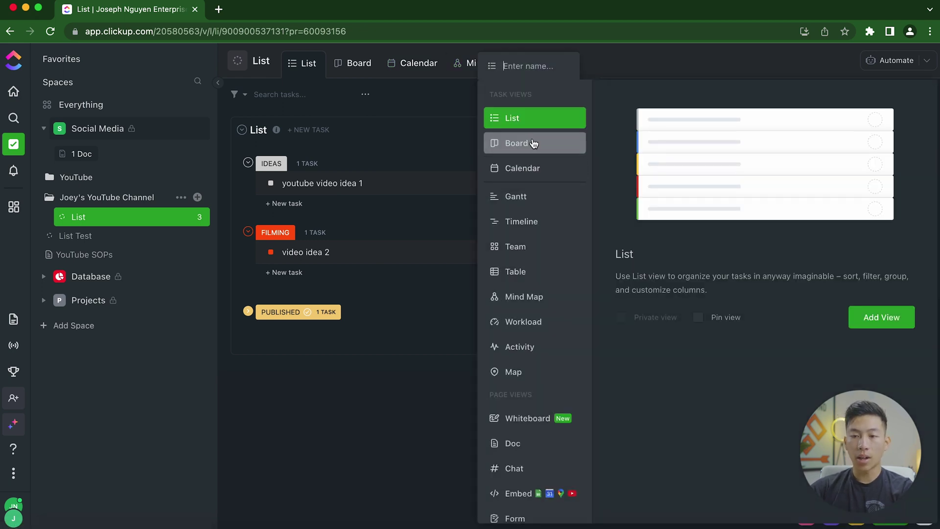
{"action": "left_click", "coordinate": [537, 196]}
{"action": "left_click", "coordinate": [538, 221]}
{"action": "left_click", "coordinate": [534, 247]}
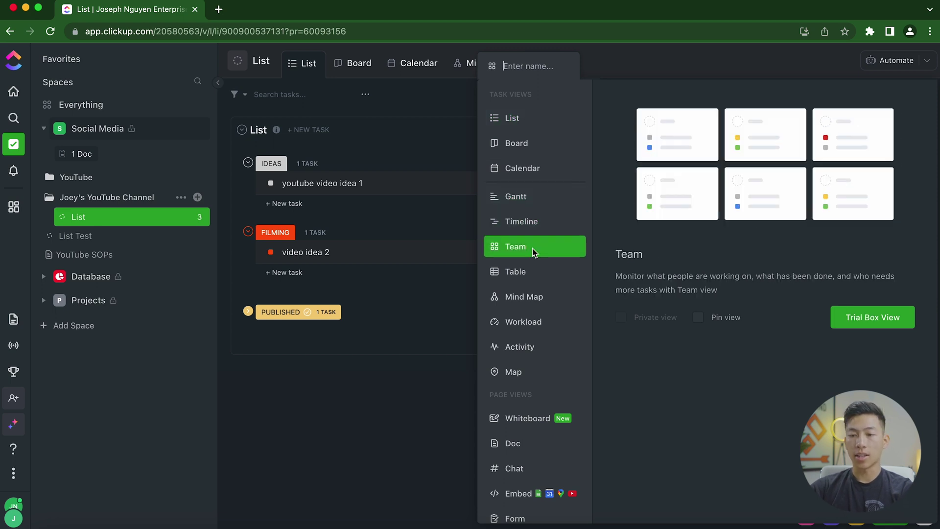
{"action": "left_click", "coordinate": [531, 271]}
{"action": "left_click", "coordinate": [533, 322]}
{"action": "left_click", "coordinate": [534, 346]}
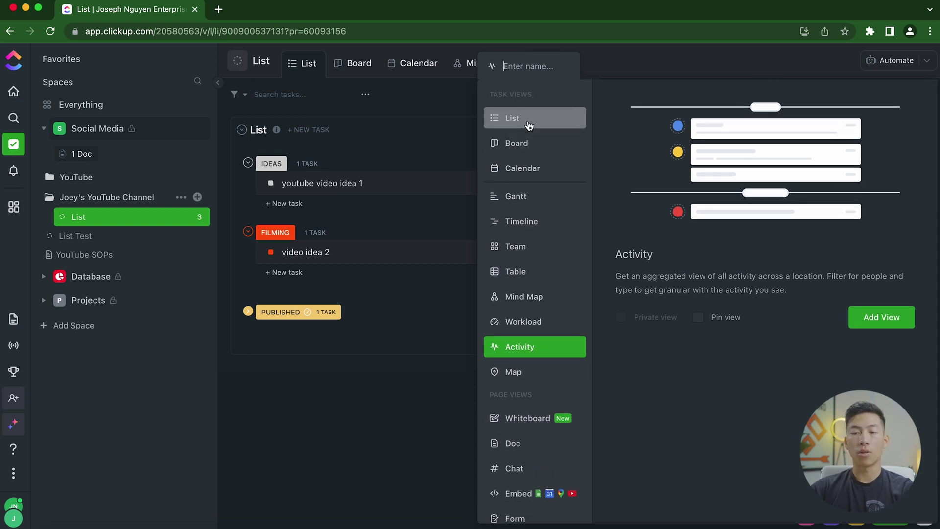
{"action": "left_click", "coordinate": [419, 118]}
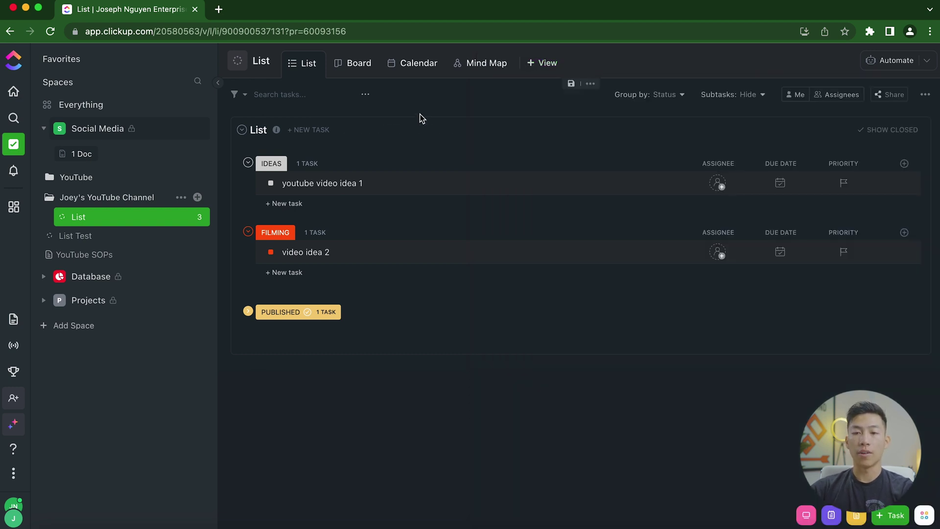
Step: Move video idea 2 to the Post Production column in the Board view and check its status in the List view
{"action": "left_click", "coordinate": [356, 68]}
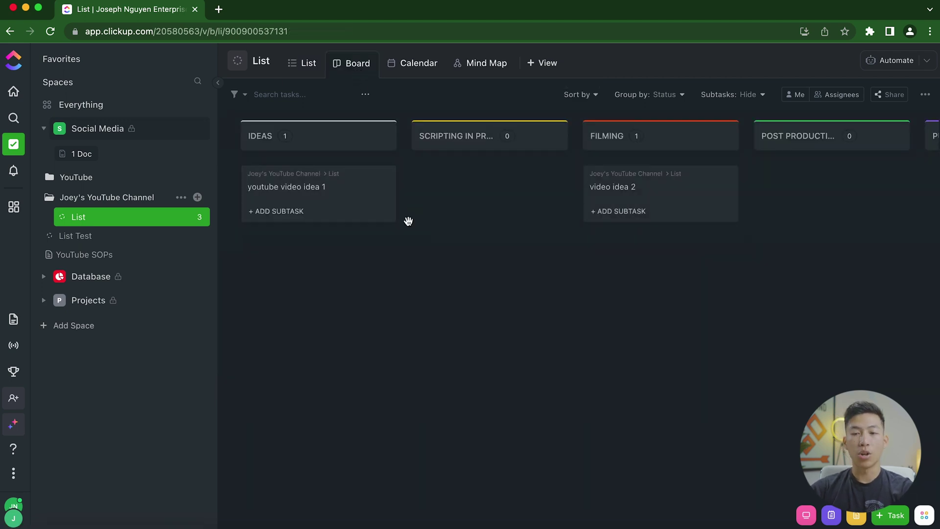
{"action": "scroll", "coordinate": [452, 198], "scroll_direction": "right", "scroll_amount": 5}
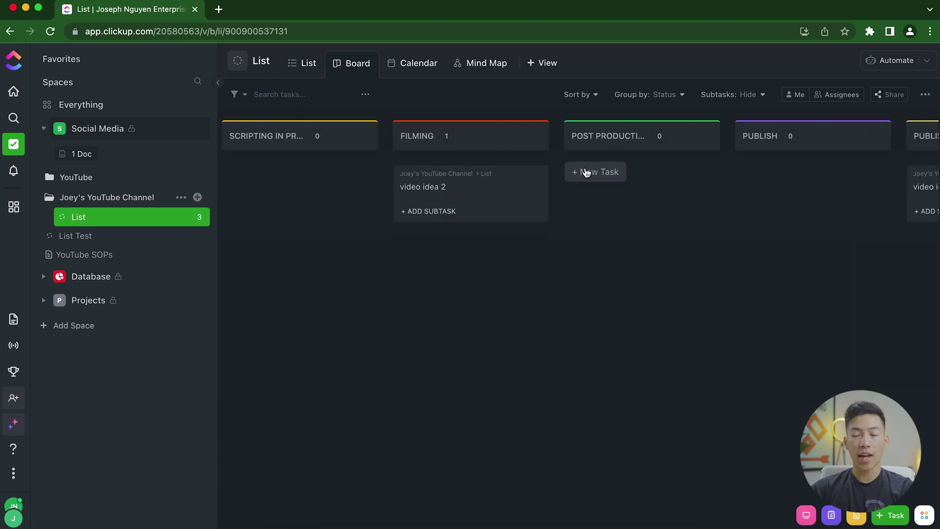
{"action": "left_click_drag", "start_coordinate": [475, 194], "coordinate": [629, 189]}
{"action": "left_click", "coordinate": [303, 64]}
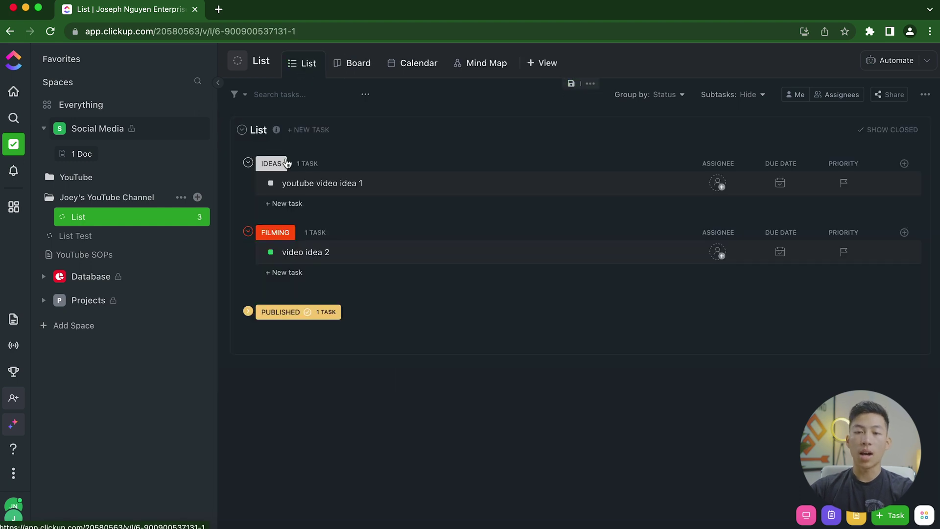
{"action": "left_click", "coordinate": [271, 253]}
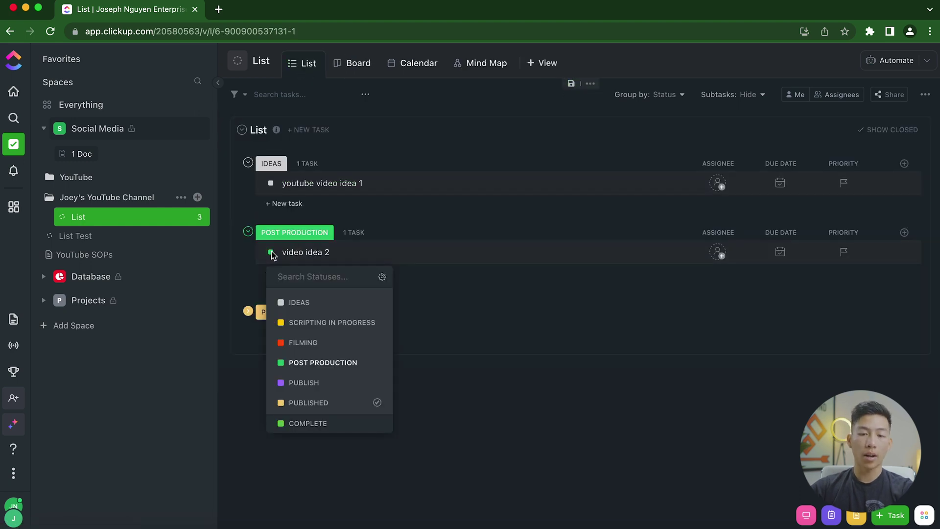
{"action": "left_click", "coordinate": [338, 362]}
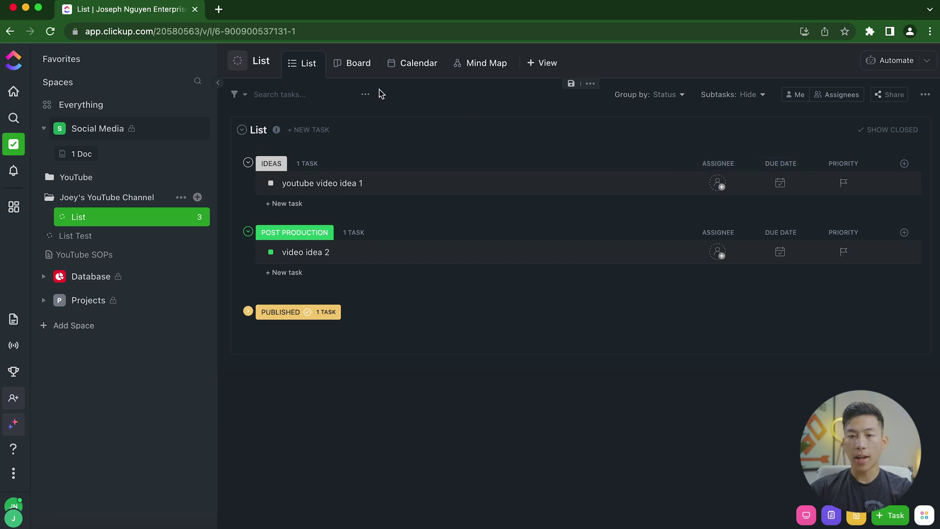
Step: View the tasks in the Board and Calendar views and return to the List view
{"action": "left_click", "coordinate": [357, 64]}
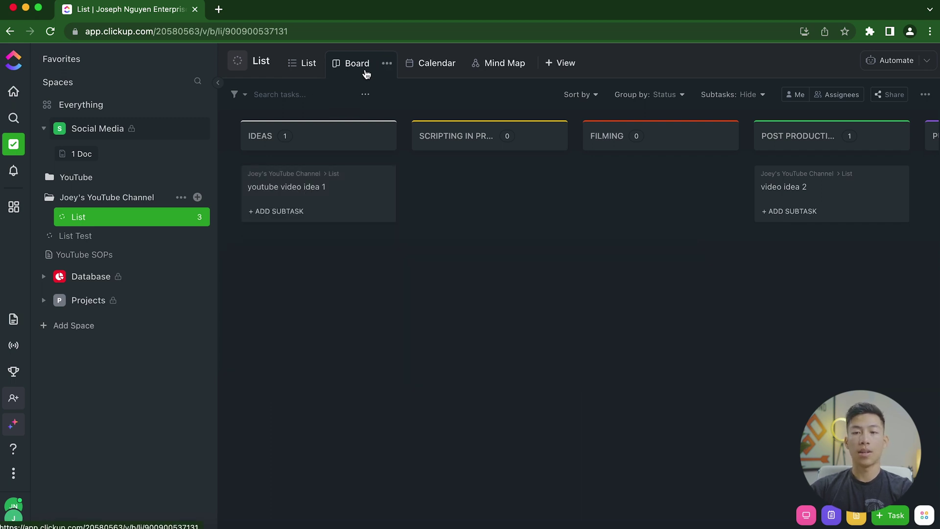
{"action": "left_click", "coordinate": [422, 69]}
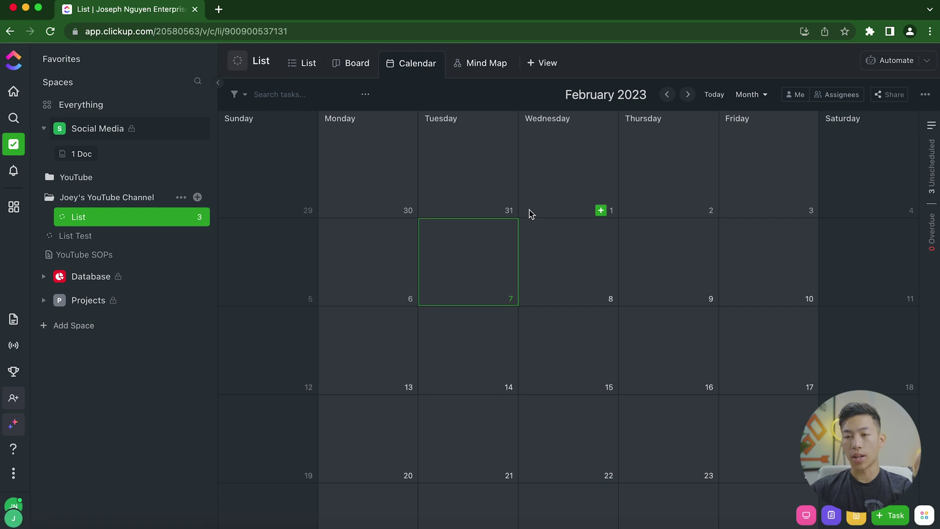
{"action": "scroll", "coordinate": [530, 209], "scroll_direction": "down", "scroll_amount": 1}
{"action": "left_click", "coordinate": [307, 63]}
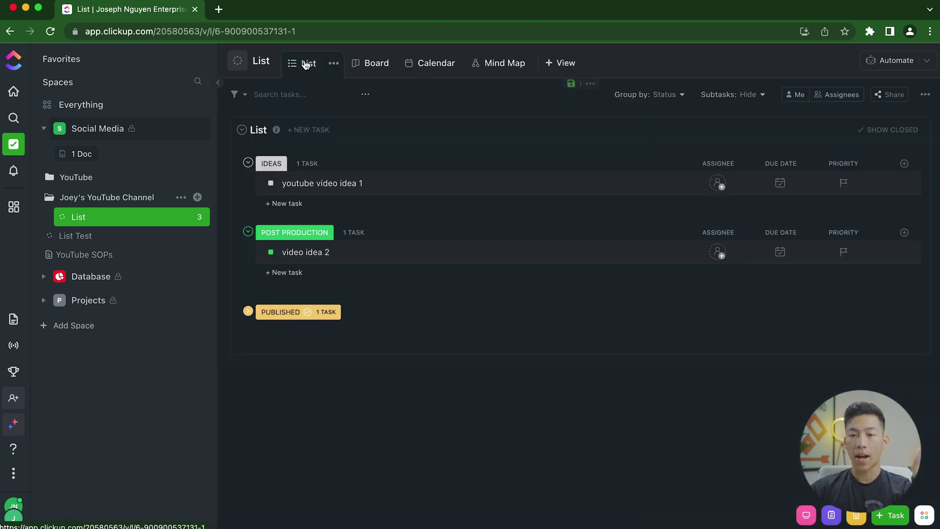
Step: Set the due date of youtube video idea 1 to February 8, 2023 and view the tasks in the Calendar and Mind Map views
{"action": "left_click", "coordinate": [781, 184]}
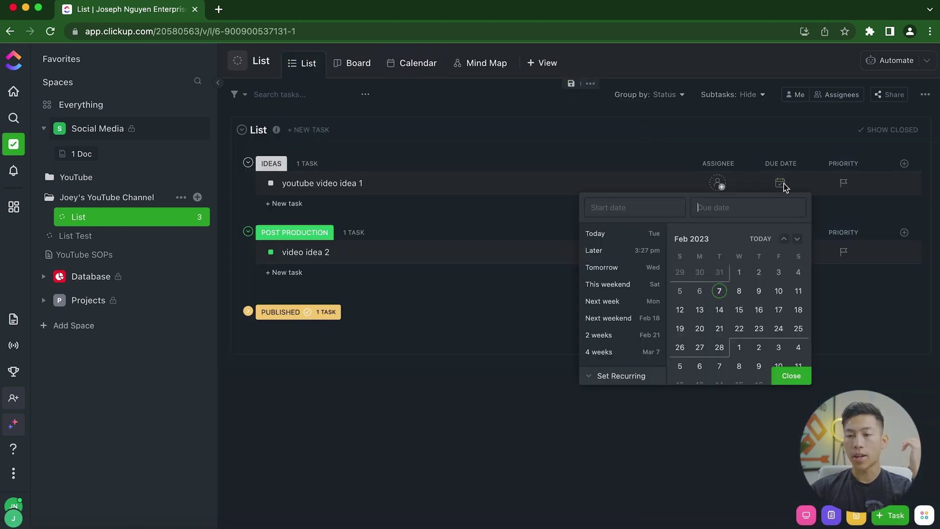
{"action": "left_click", "coordinate": [742, 298]}
{"action": "left_click", "coordinate": [506, 353]}
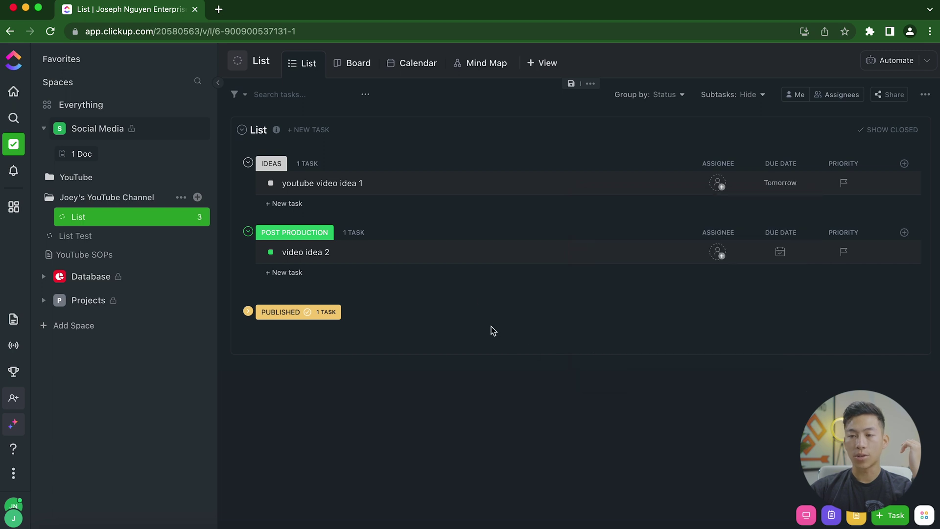
{"action": "left_click", "coordinate": [416, 63]}
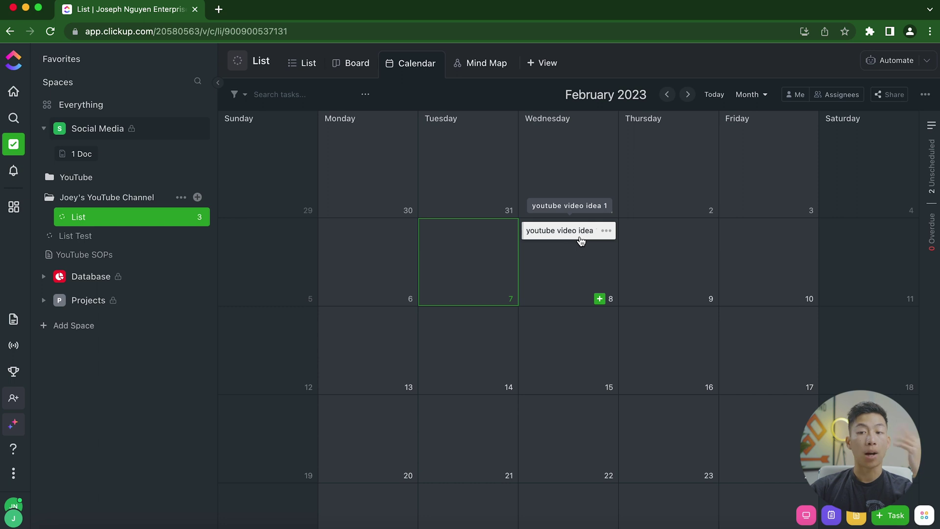
{"action": "left_click", "coordinate": [483, 66]}
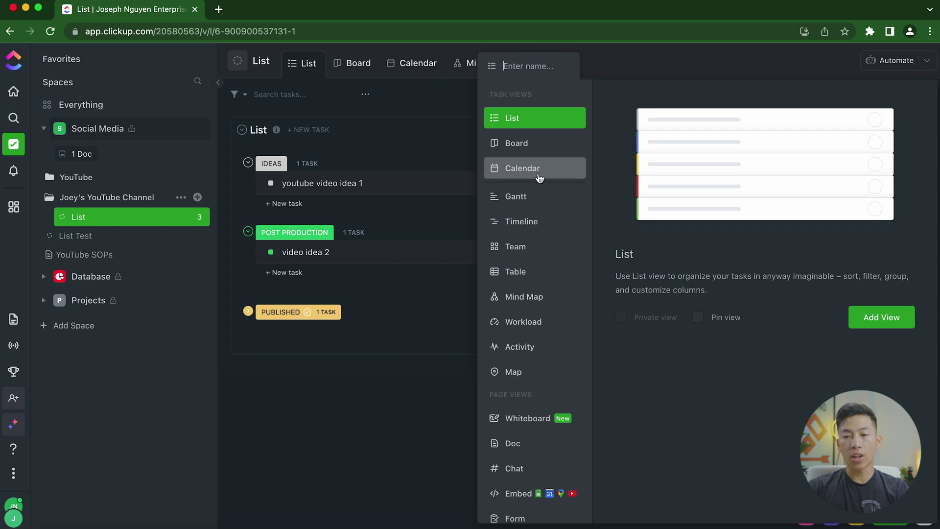
Step: Add a Table view to the List
{"action": "scroll", "coordinate": [543, 266], "scroll_direction": "down", "scroll_amount": 1}
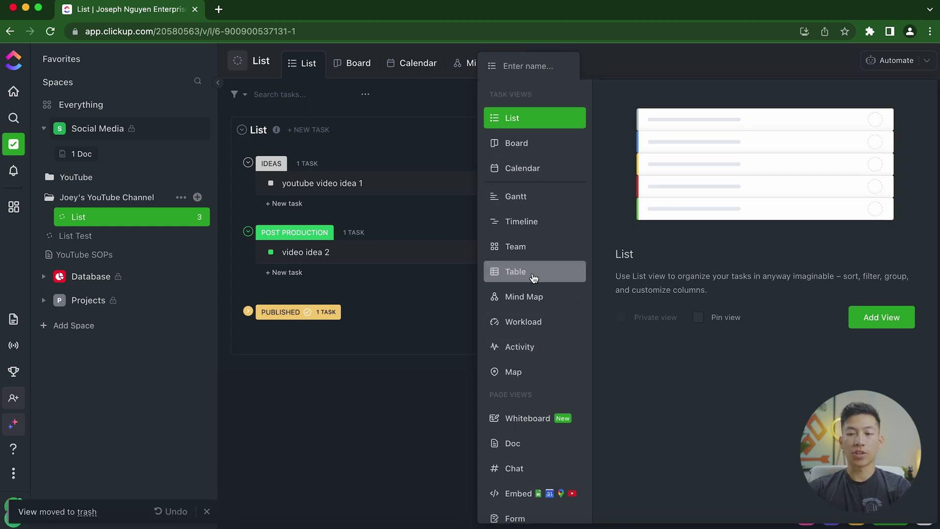
{"action": "left_click", "coordinate": [534, 277]}
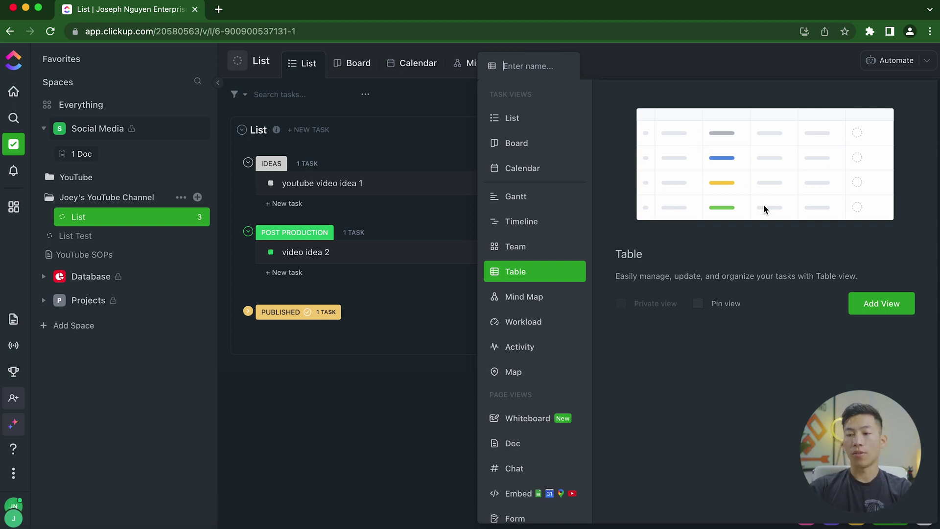
{"action": "left_click", "coordinate": [880, 307]}
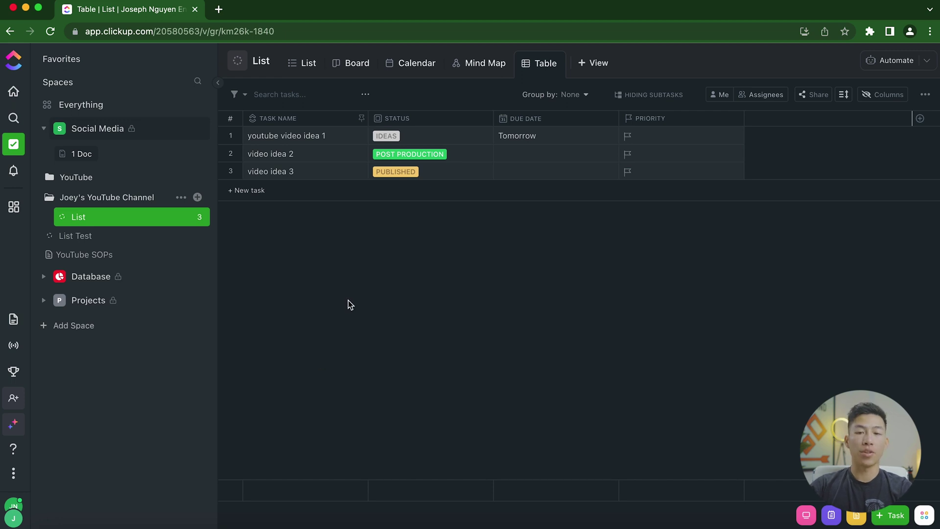
Step: Rename the List to "Content calendar" and set its color to red
{"action": "left_click", "coordinate": [301, 63]}
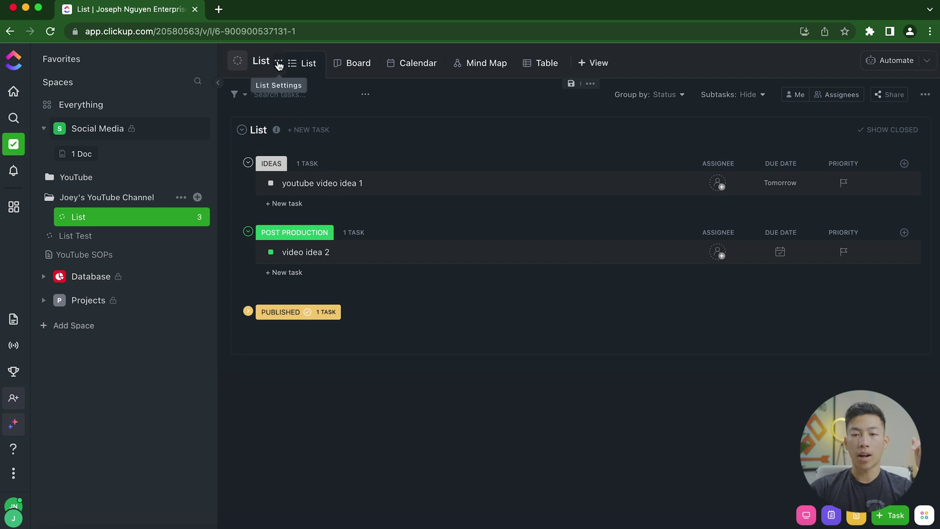
{"action": "left_click", "coordinate": [278, 62]}
{"action": "left_click", "coordinate": [354, 114]}
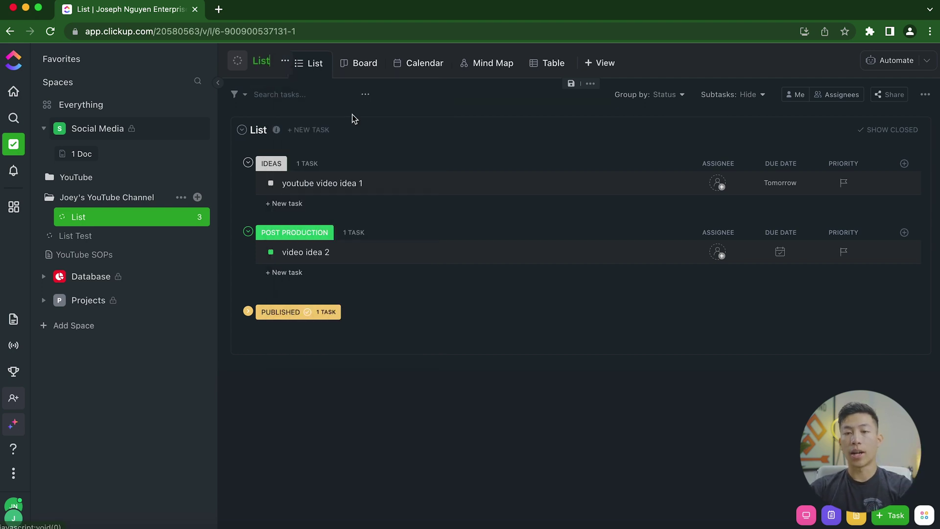
{"action": "type", "text": "Content calendar"}
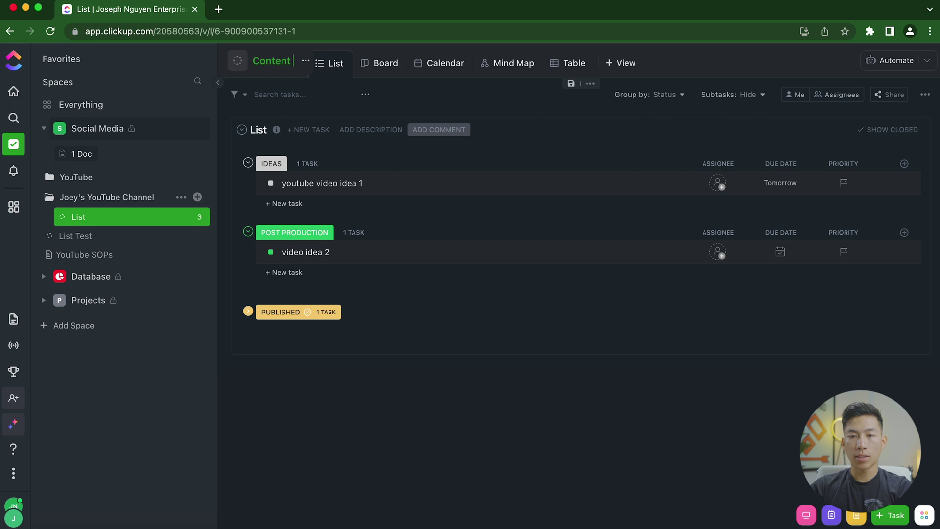
{"action": "key", "text": "Return"}
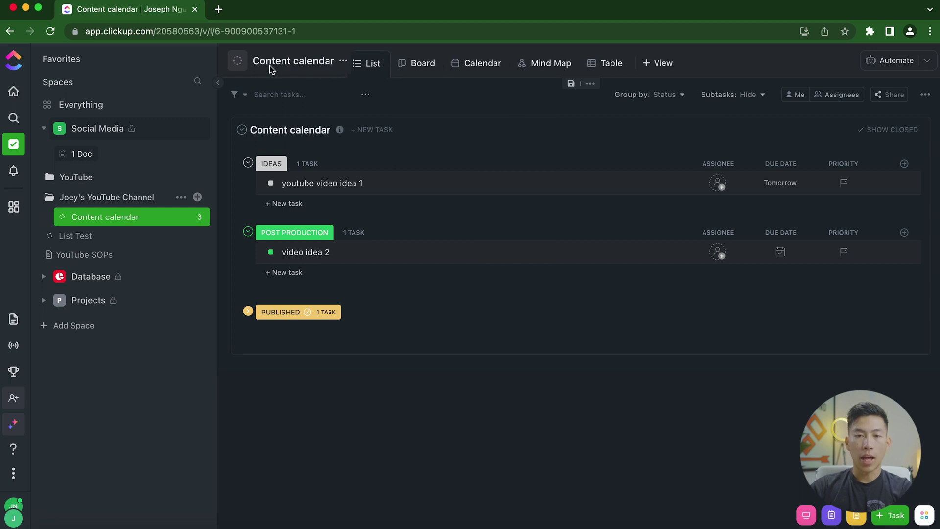
{"action": "left_click", "coordinate": [238, 62]}
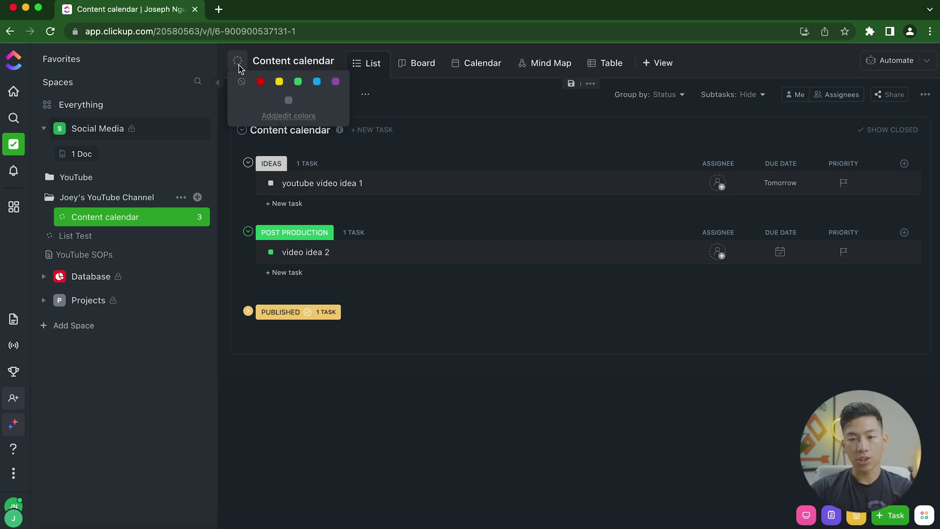
{"action": "left_click", "coordinate": [261, 82]}
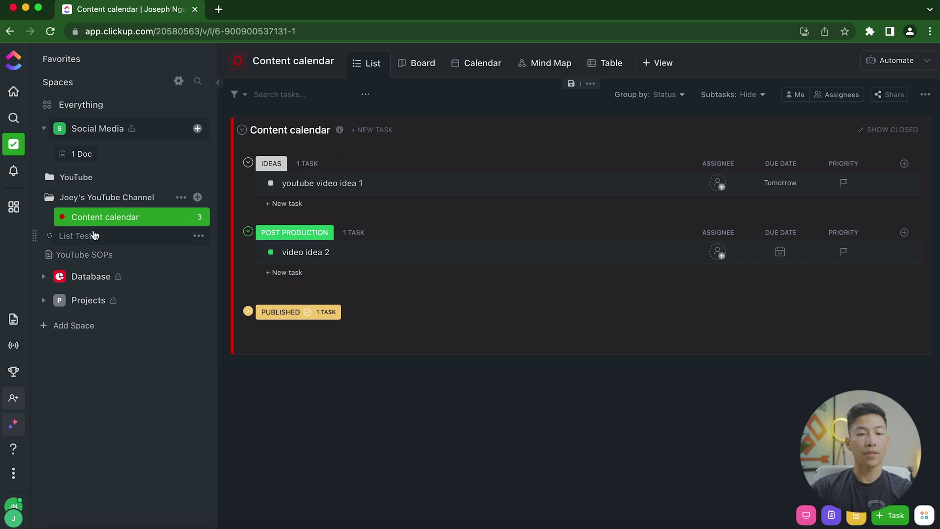
Step: View the status options available for youtube video idea 1
{"action": "left_click", "coordinate": [104, 202]}
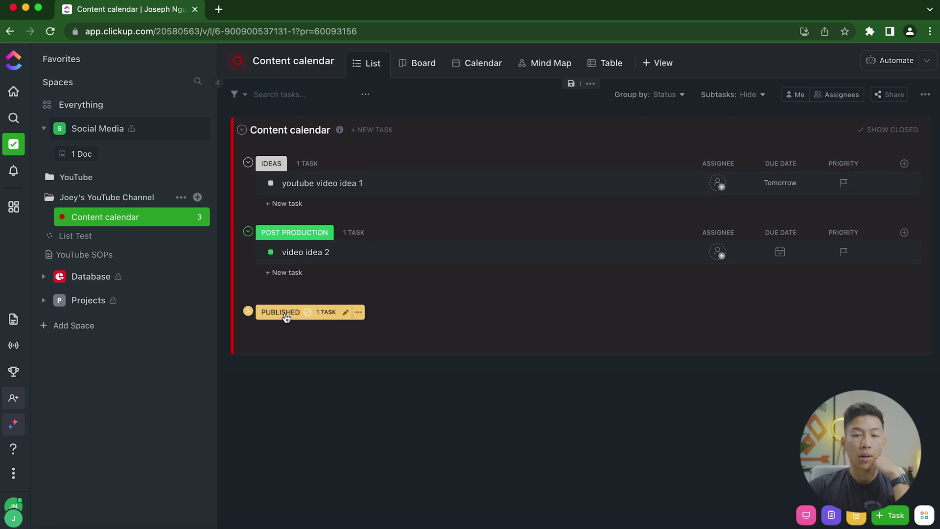
{"action": "left_click", "coordinate": [270, 183]}
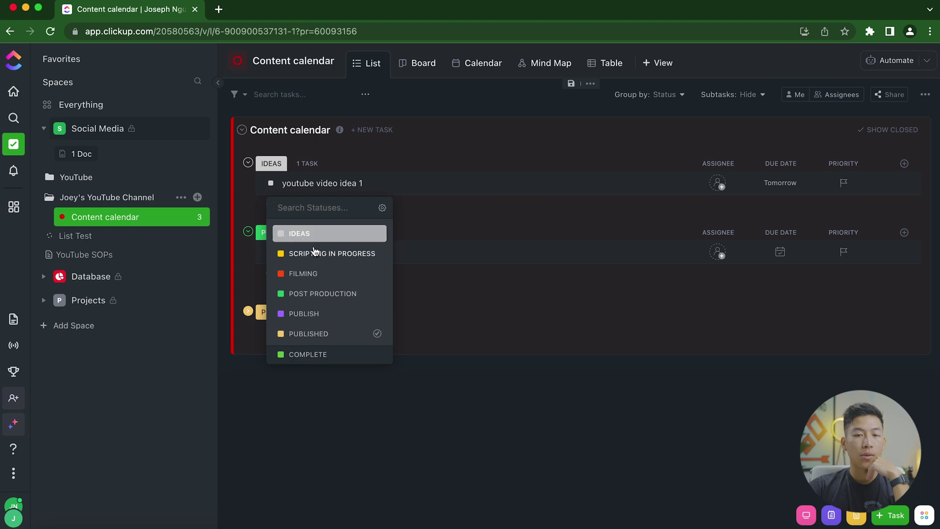
{"action": "left_click", "coordinate": [152, 224]}
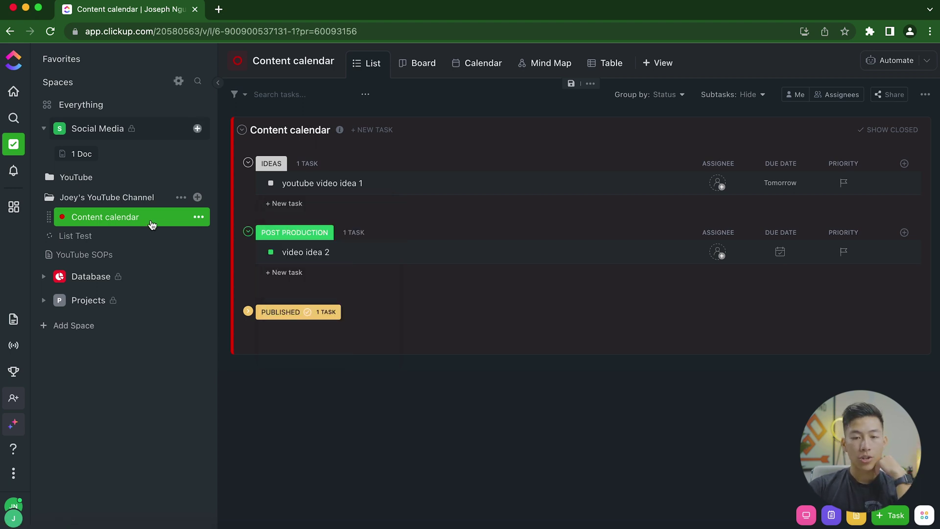
Step: Open the status settings of the Content calendar List and switch from Space statuses to Custom
{"action": "left_click", "coordinate": [198, 217]}
{"action": "left_click", "coordinate": [198, 217]}
{"action": "left_click", "coordinate": [198, 217]}
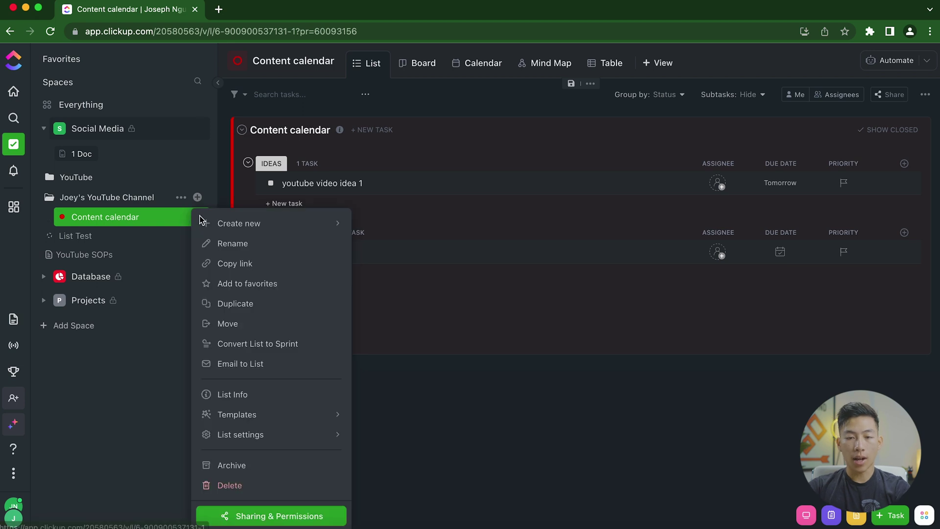
{"action": "mouse_move", "coordinate": [287, 441]}
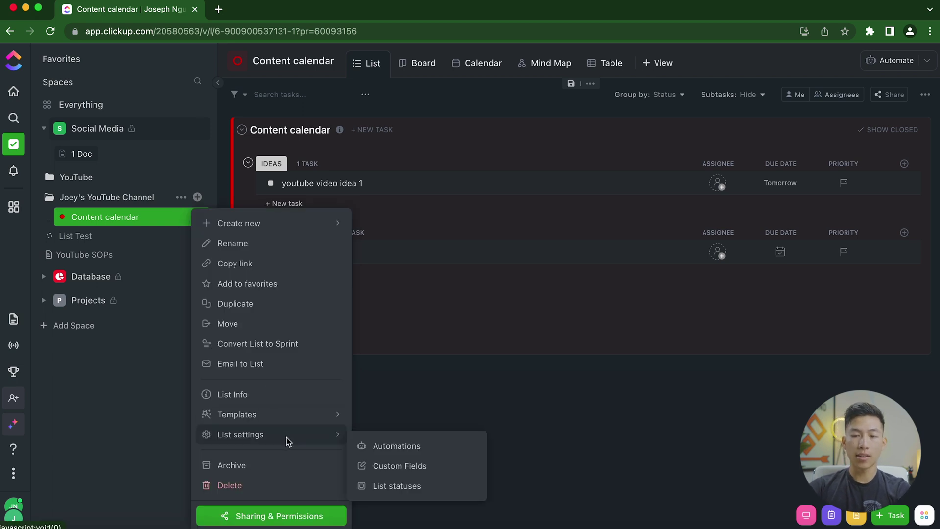
{"action": "left_click", "coordinate": [395, 487]}
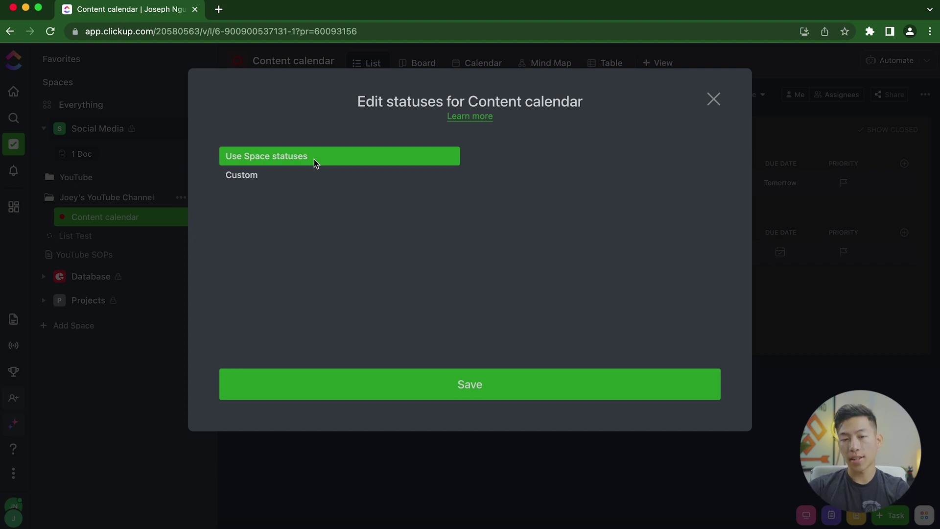
{"action": "left_click", "coordinate": [268, 175]}
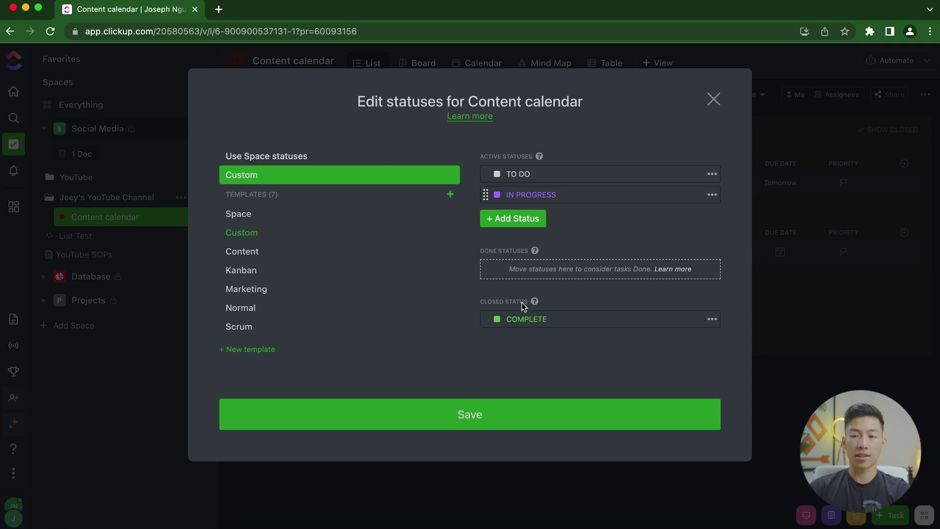
Step: Add an active status named "NEEDS REVIEW" and color it yellow
{"action": "left_click", "coordinate": [514, 223]}
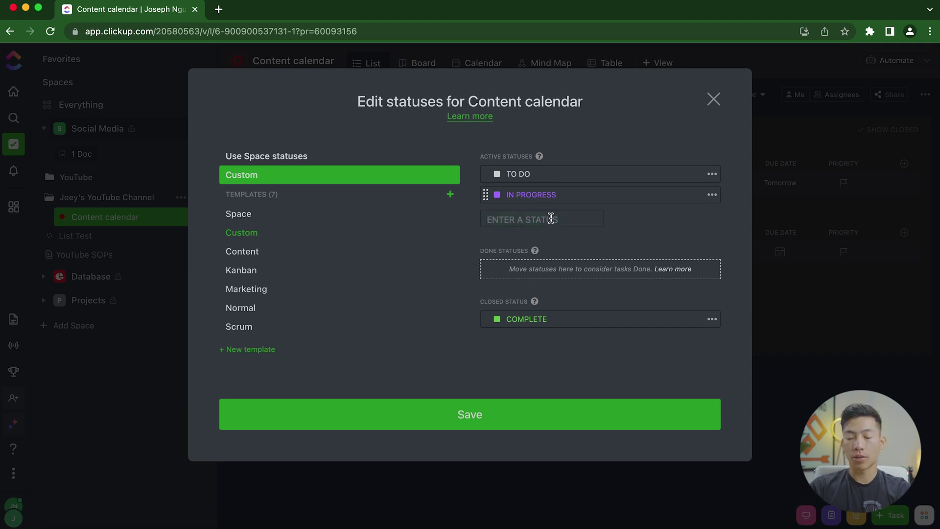
{"action": "type", "text": "NEEDS REVIEW"}
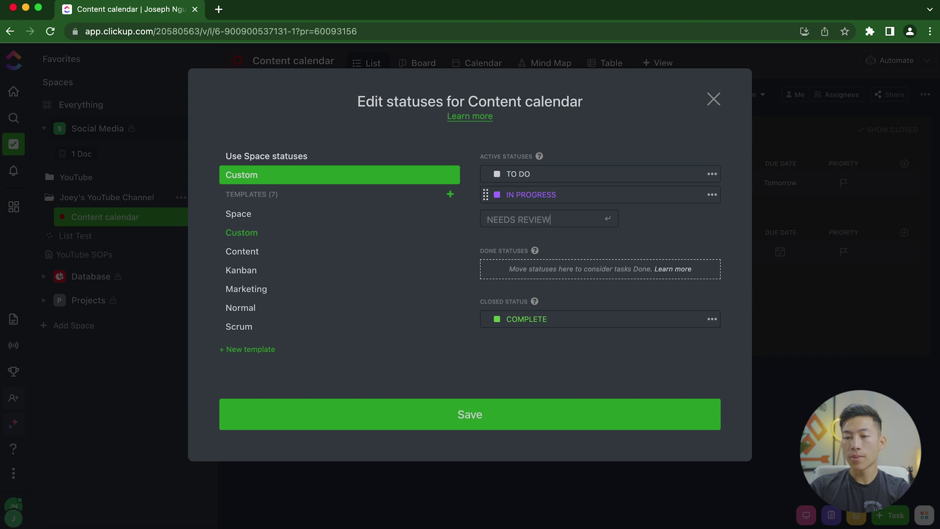
{"action": "key", "text": "Return"}
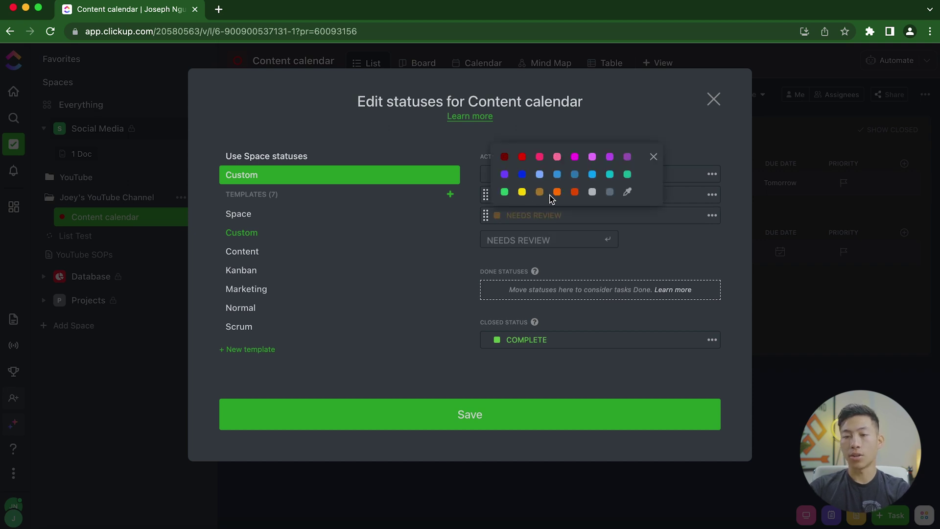
{"action": "left_click", "coordinate": [522, 192]}
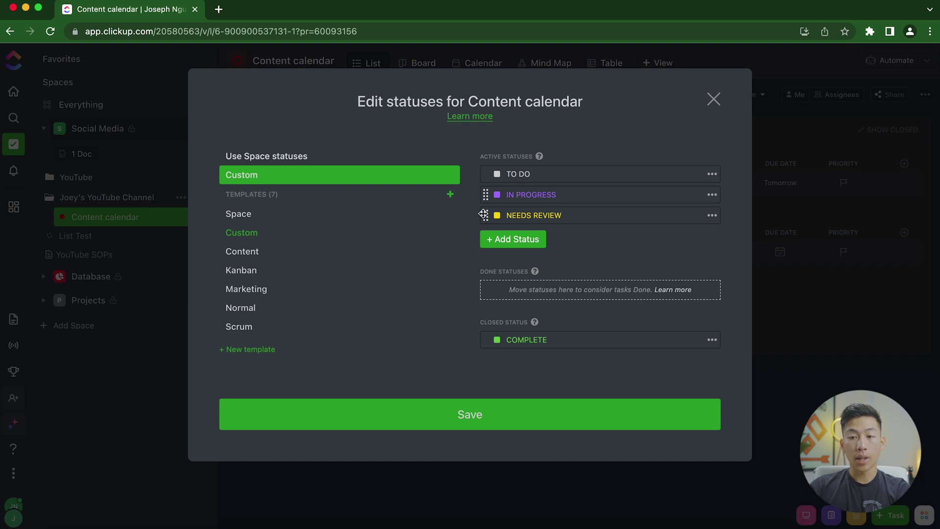
Step: Move the NEEDS REVIEW status into the Done statuses group and view its options
{"action": "left_click_drag", "start_coordinate": [486, 215], "coordinate": [492, 281]}
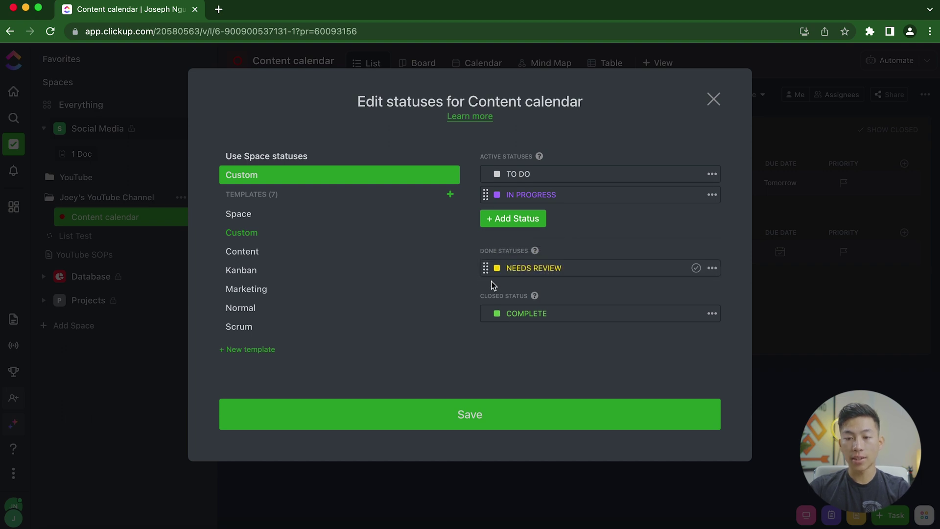
{"action": "left_click", "coordinate": [712, 269]}
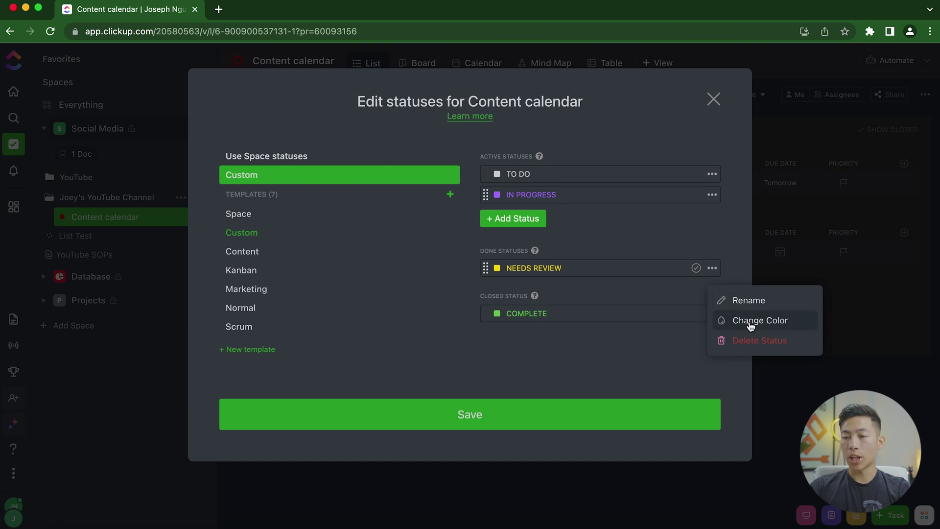
{"action": "left_click", "coordinate": [654, 292]}
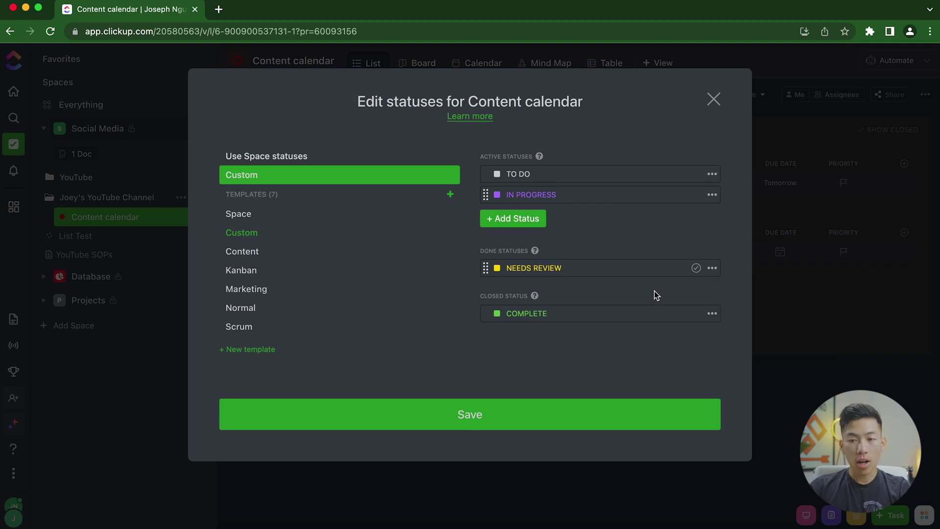
Step: Try to save the custom statuses, view the status mapping choices, and leave the status settings without applying the changes
{"action": "left_click", "coordinate": [489, 413]}
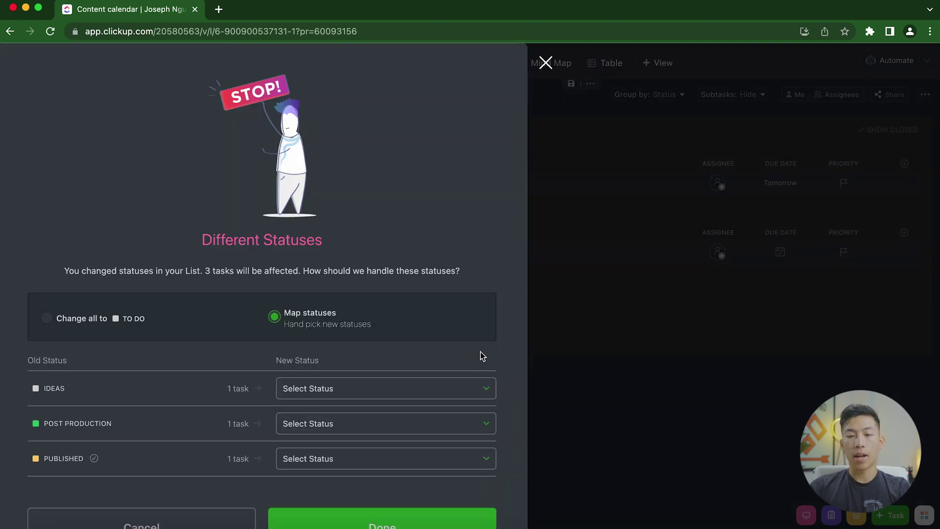
{"action": "scroll", "coordinate": [348, 356], "scroll_direction": "down", "scroll_amount": 2}
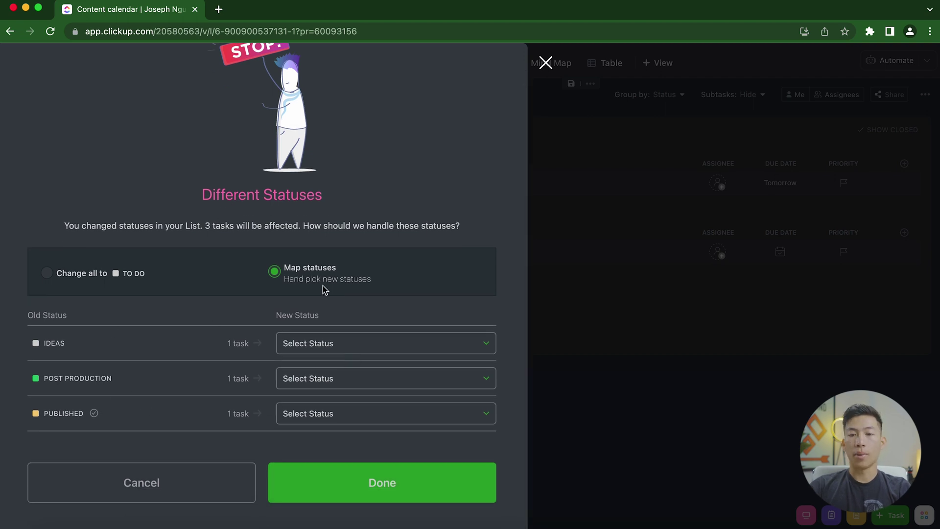
{"action": "left_click", "coordinate": [547, 63]}
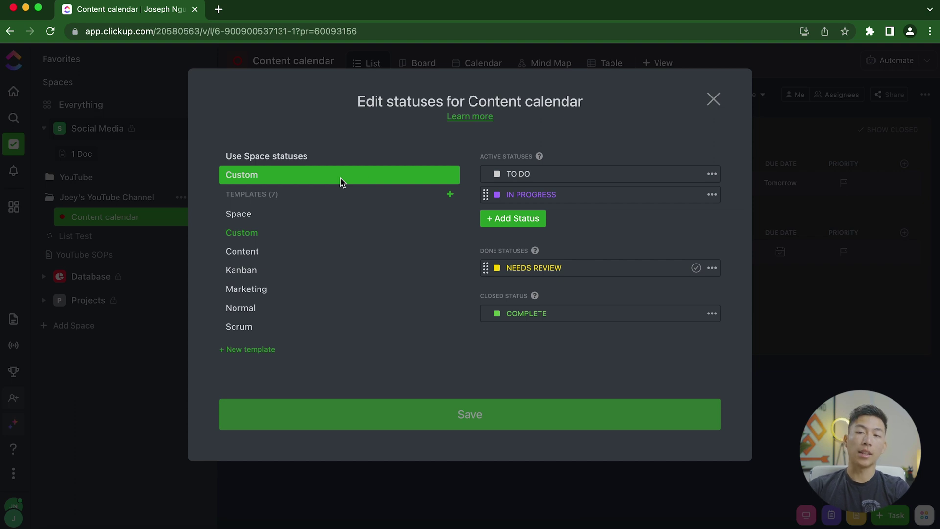
{"action": "key", "text": "Escape"}
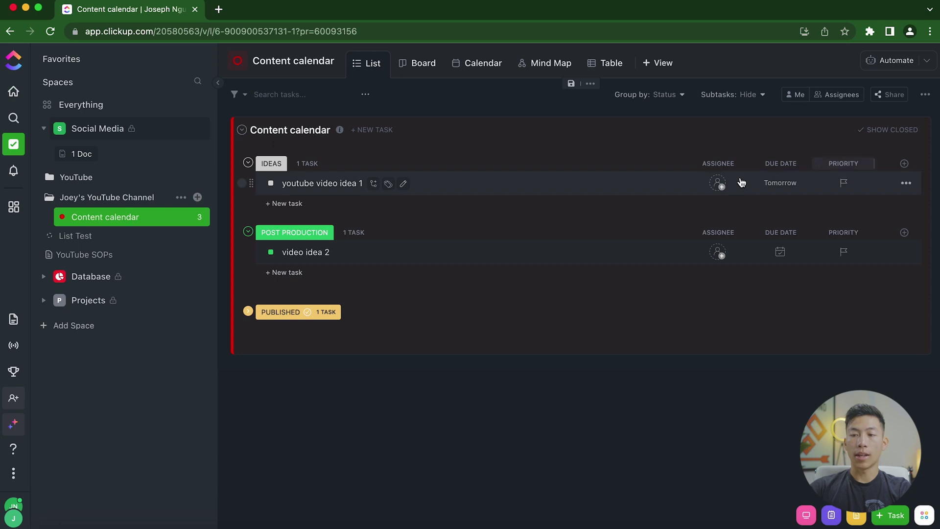
Step: Assign youtube video idea 1 to yourself and view its priority options without choosing one
{"action": "left_click", "coordinate": [718, 185]}
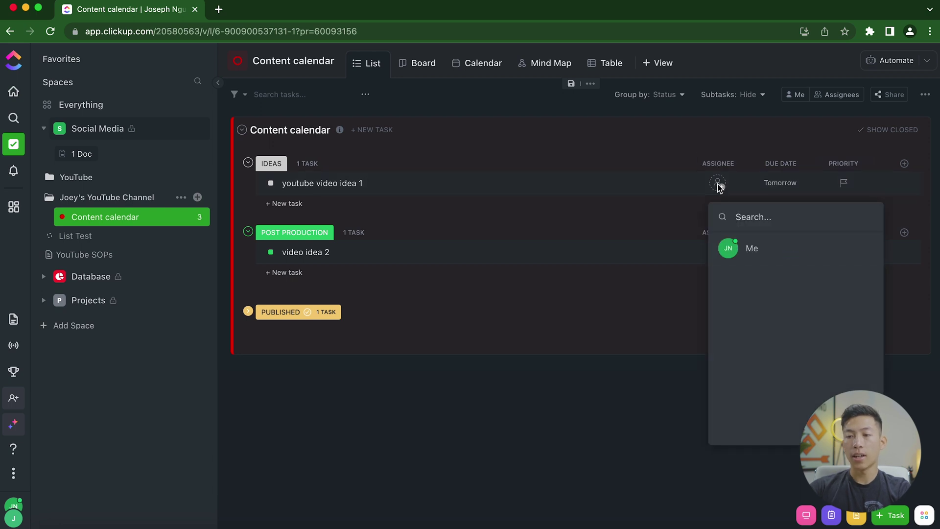
{"action": "left_click", "coordinate": [755, 250]}
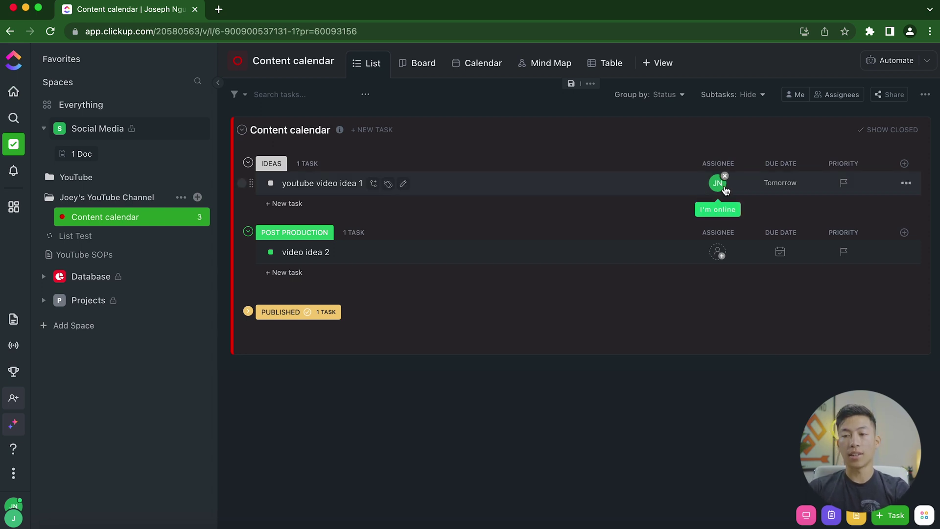
{"action": "mouse_move", "coordinate": [721, 185]}
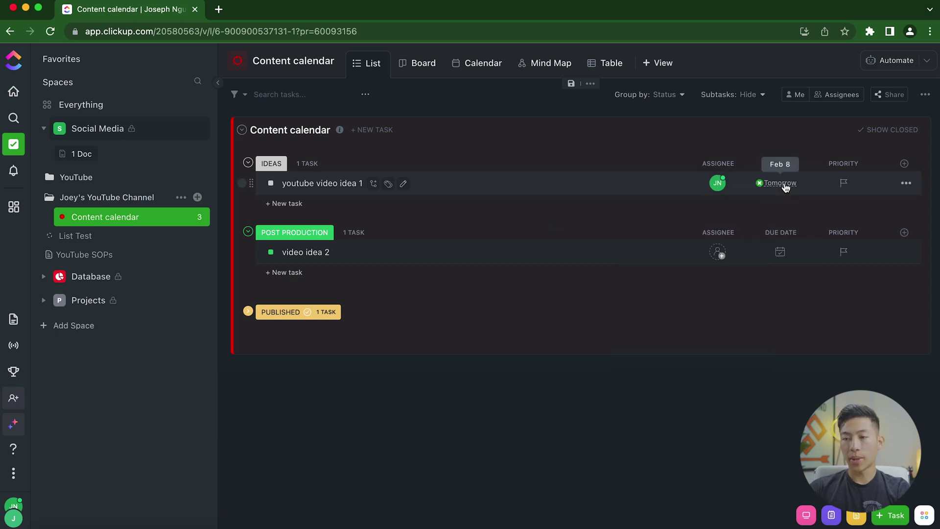
{"action": "left_click", "coordinate": [843, 183]}
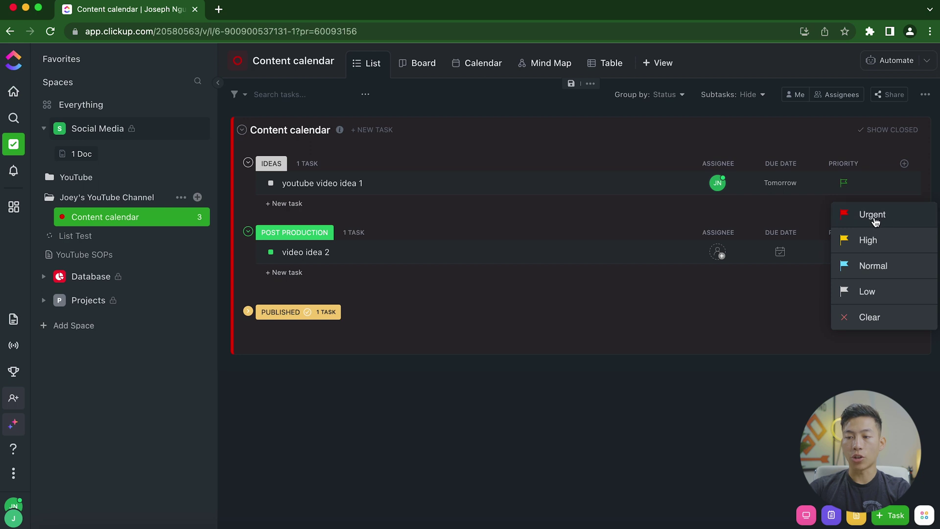
{"action": "left_click", "coordinate": [816, 216]}
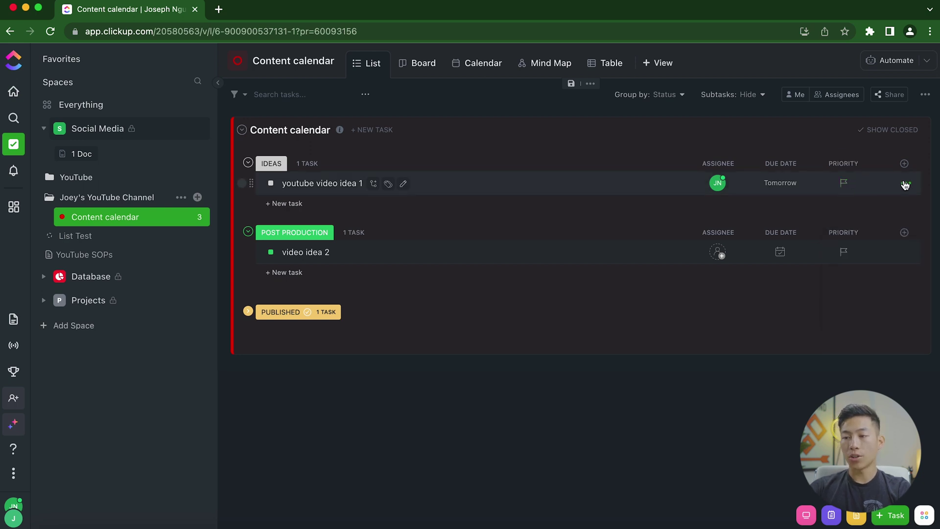
Step: Examine the existing fields that can be shown in the List and the field types offered for a new column
{"action": "left_click", "coordinate": [905, 164]}
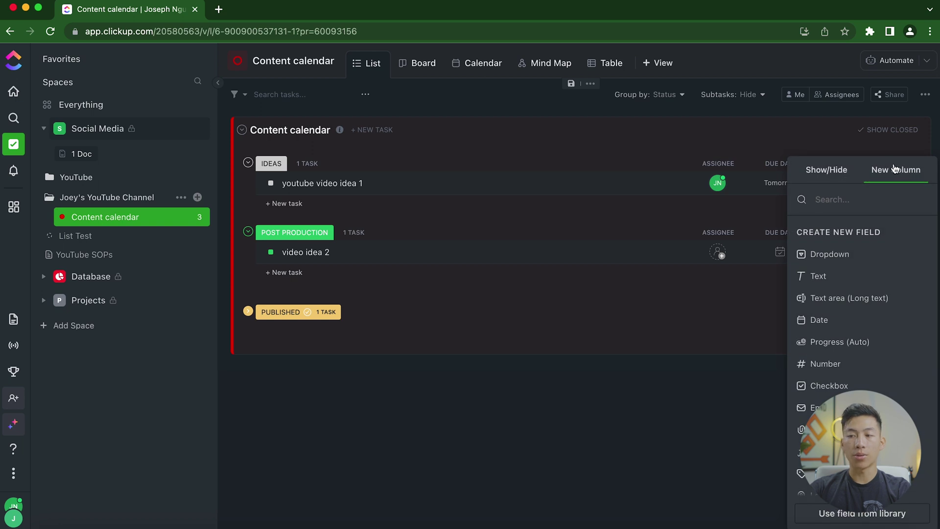
{"action": "left_click", "coordinate": [834, 182]}
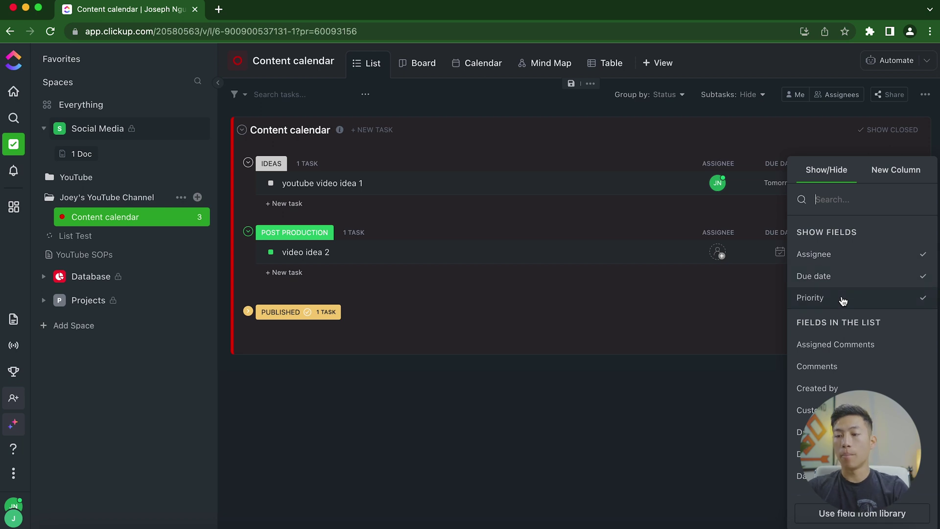
{"action": "scroll", "coordinate": [855, 348], "scroll_direction": "down", "scroll_amount": 3}
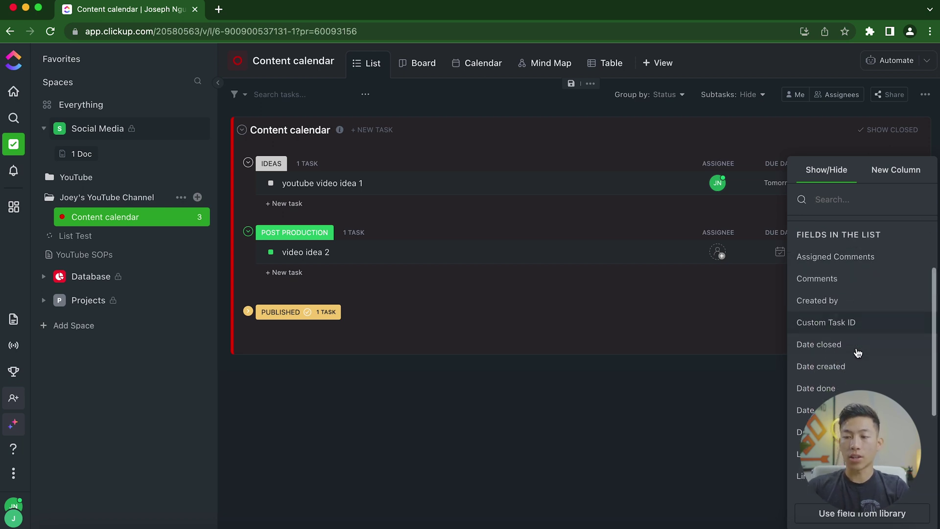
{"action": "scroll", "coordinate": [862, 316], "scroll_direction": "down", "scroll_amount": 4}
{"action": "scroll", "coordinate": [852, 343], "scroll_direction": "down", "scroll_amount": 2}
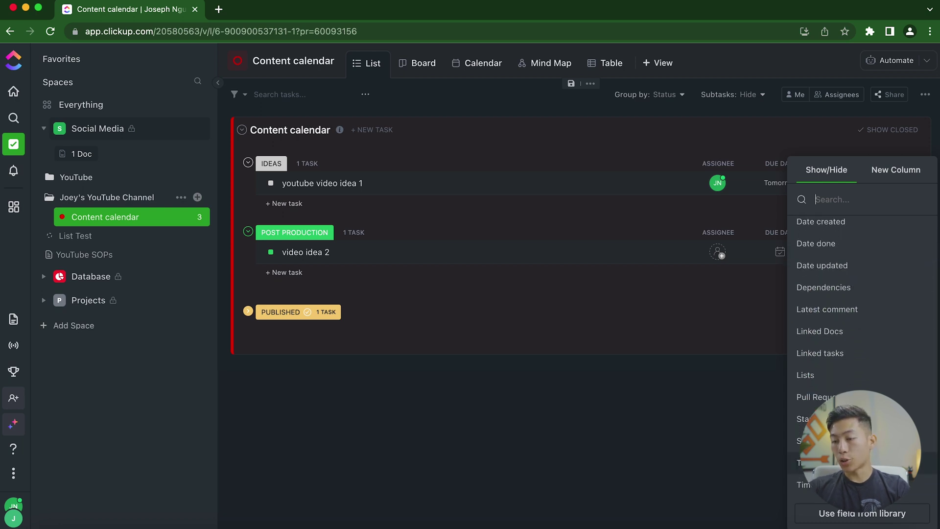
{"action": "left_click", "coordinate": [891, 178]}
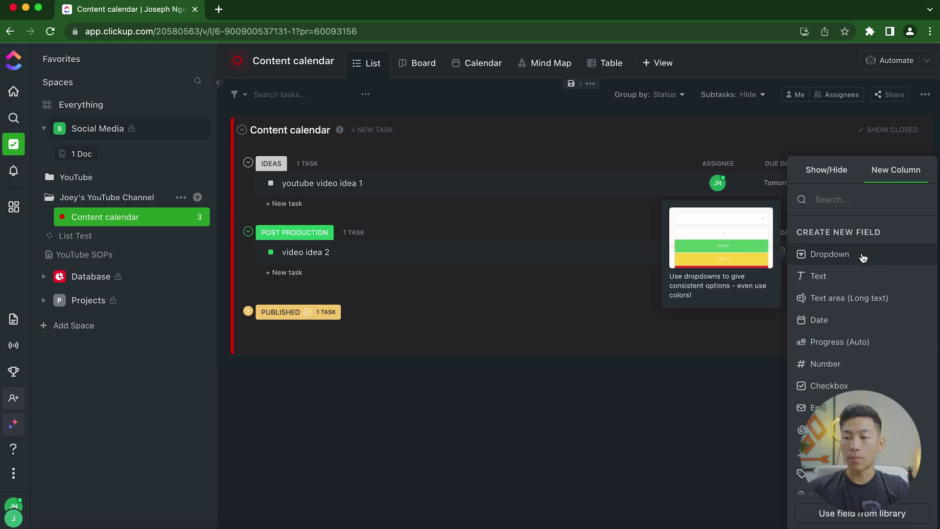
{"action": "scroll", "coordinate": [882, 321], "scroll_direction": "down", "scroll_amount": 1}
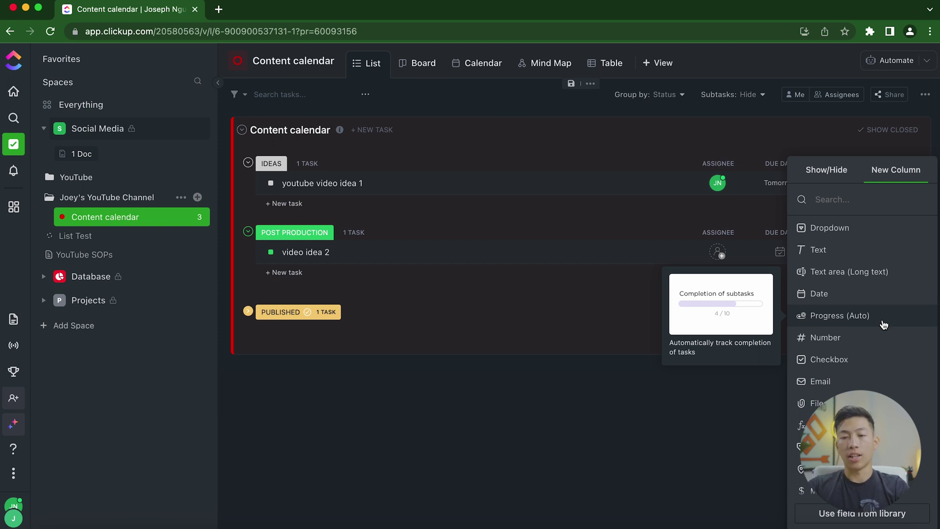
{"action": "scroll", "coordinate": [884, 325], "scroll_direction": "down", "scroll_amount": 5}
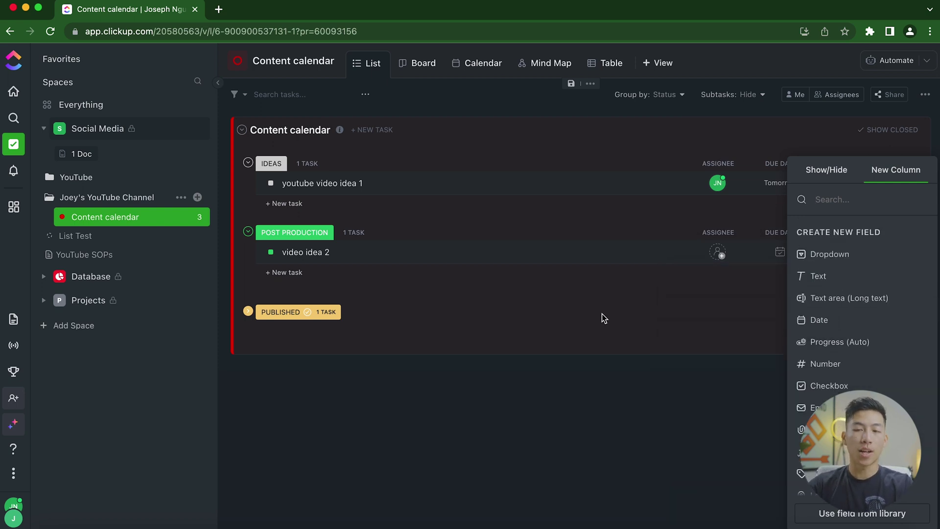
Step: Start a new Dropdown column named "Sponsors" and enter a person's first name as option 1, colored green
{"action": "left_click", "coordinate": [861, 262]}
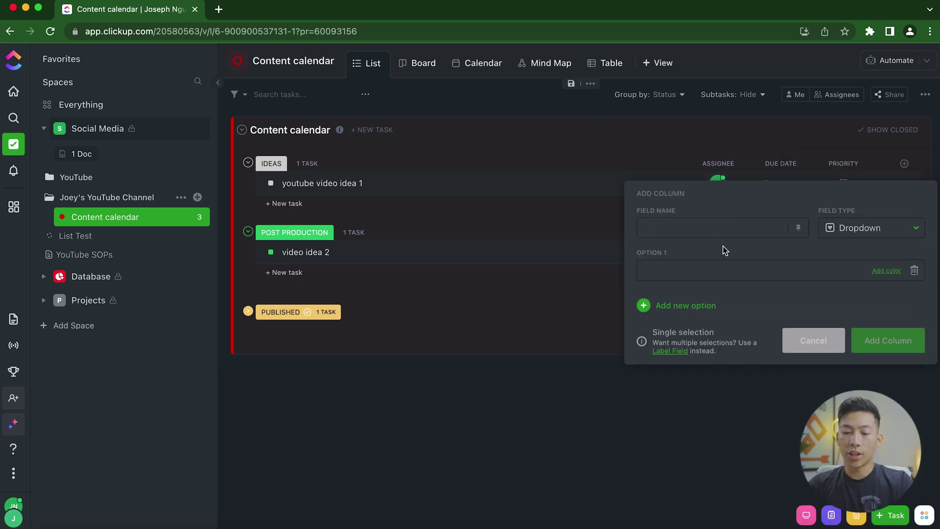
{"action": "type", "text": "Spinsors"}
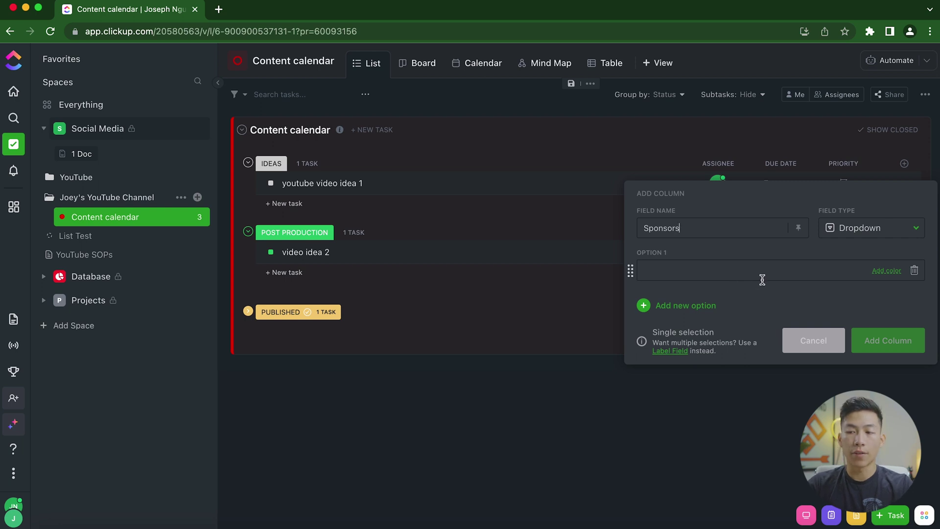
{"action": "left_click", "coordinate": [765, 276]}
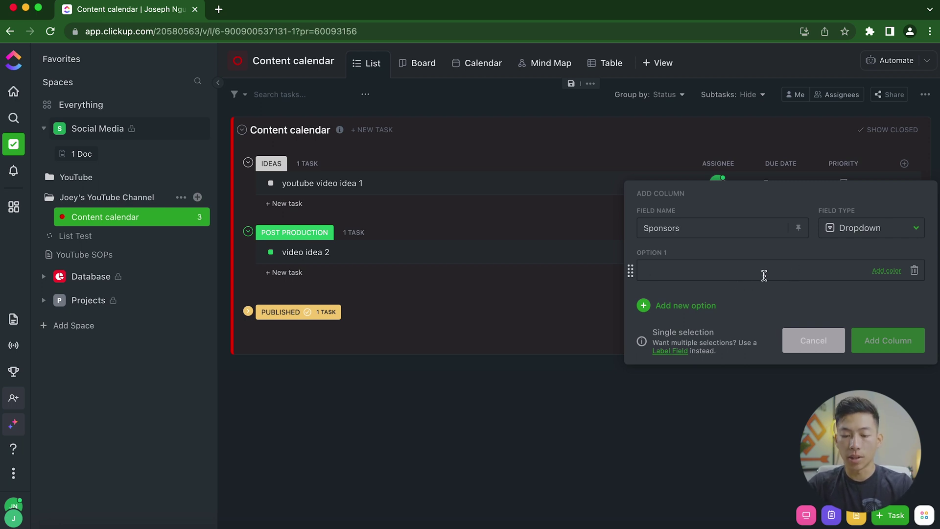
{"action": "type", "text": "Joey"}
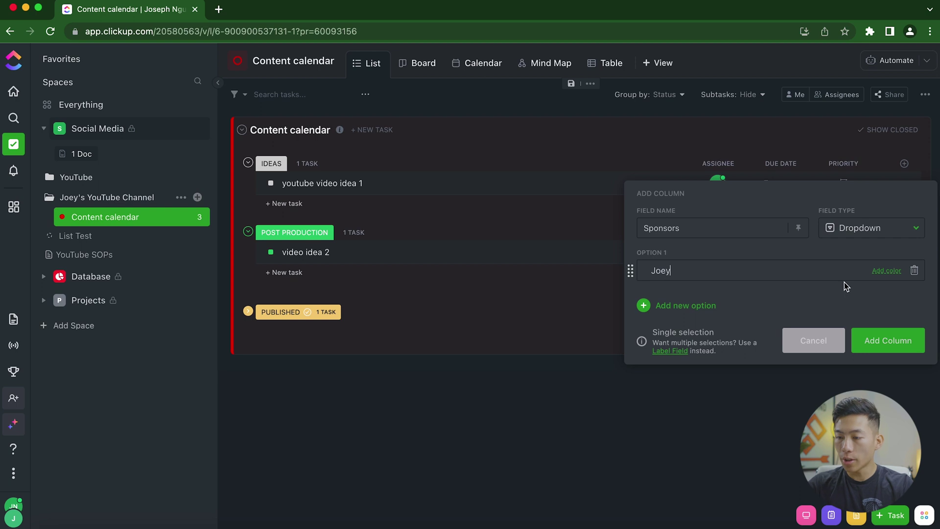
{"action": "left_click", "coordinate": [886, 271]}
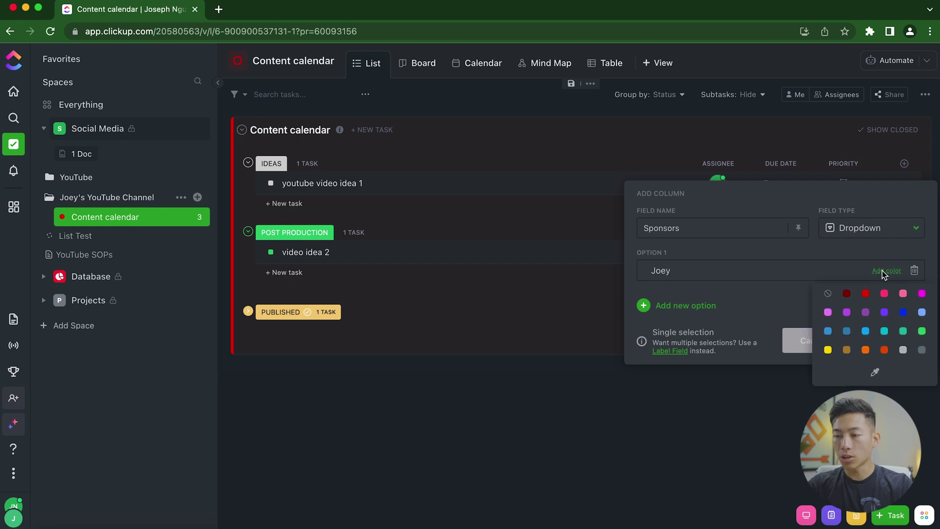
{"action": "left_click", "coordinate": [920, 335]}
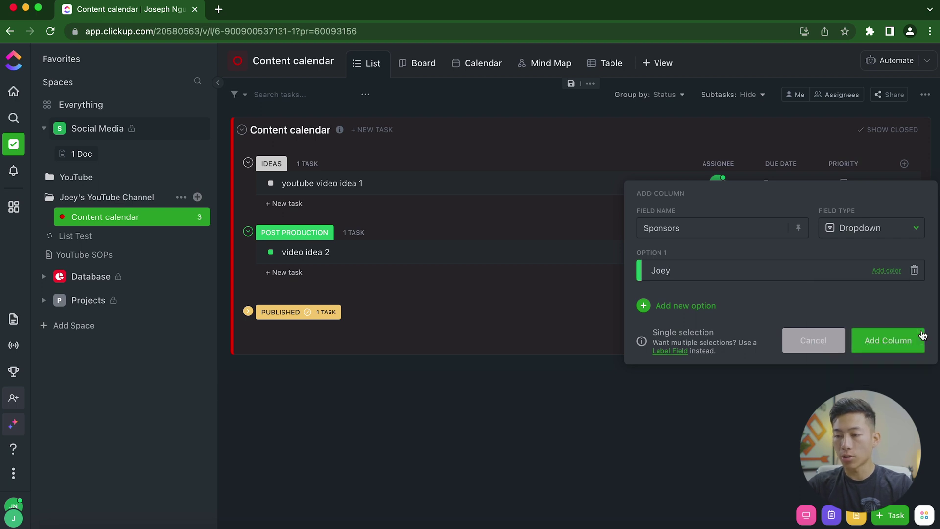
Step: Enter another person's first name as option 2, color it yellow, and add the Sponsors column to the List
{"action": "left_click", "coordinate": [705, 305]}
{"action": "type", "text": "Charlie"}
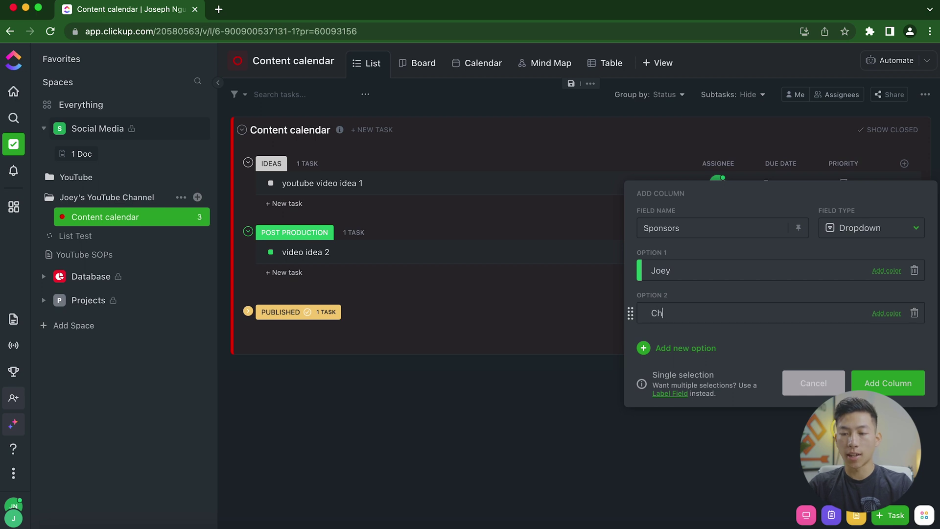
{"action": "left_click", "coordinate": [887, 314]}
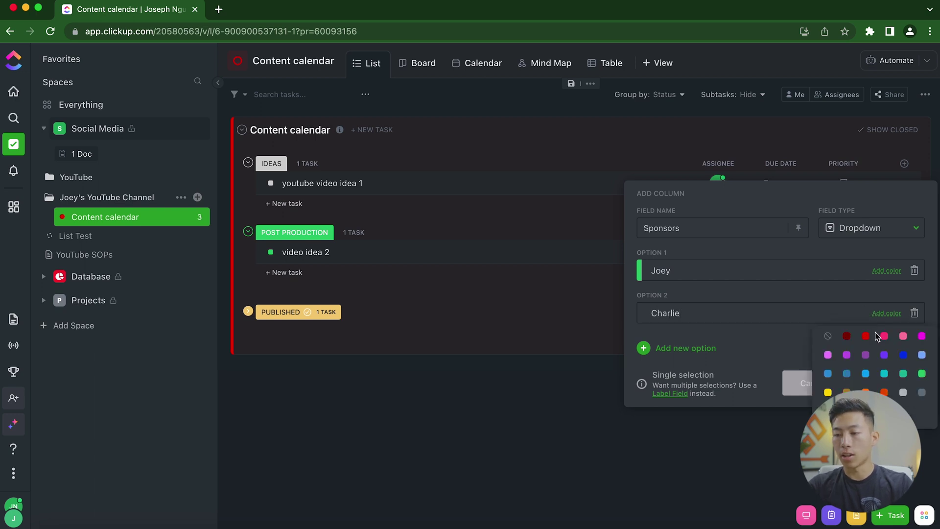
{"action": "left_click", "coordinate": [867, 372]}
{"action": "left_click", "coordinate": [890, 383]}
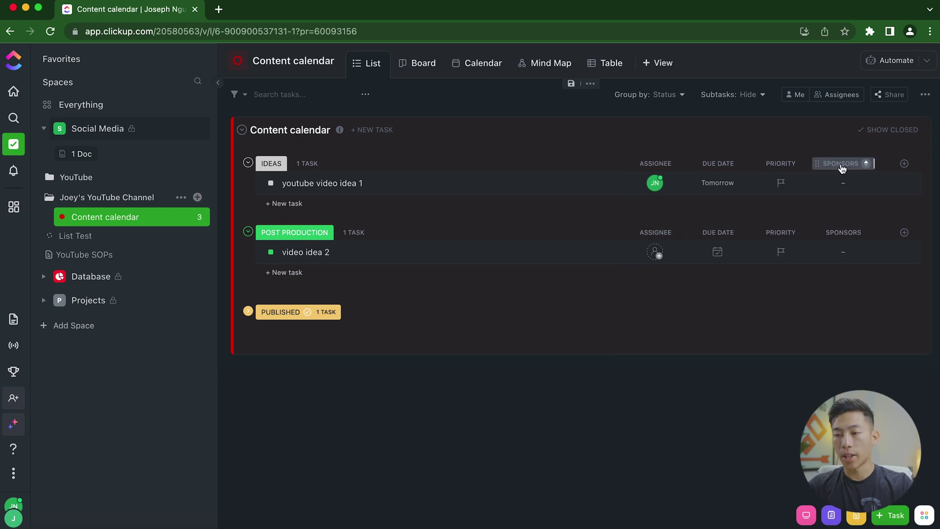
Step: Add a third person's first name as a new Sponsors option and set it as the sponsor of youtube video idea 1
{"action": "mouse_move", "coordinate": [843, 169]}
{"action": "left_mouse_down"}
{"action": "mouse_move", "coordinate": [662, 166]}
{"action": "mouse_move", "coordinate": [760, 161]}
{"action": "mouse_move", "coordinate": [845, 169]}
{"action": "left_mouse_up"}
{"action": "left_click", "coordinate": [845, 189]}
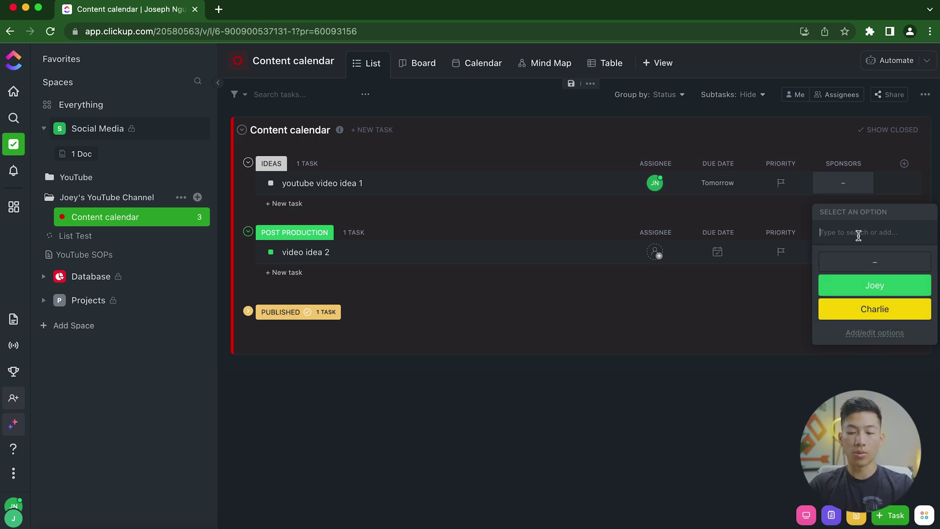
{"action": "type", "text": "Jacob"}
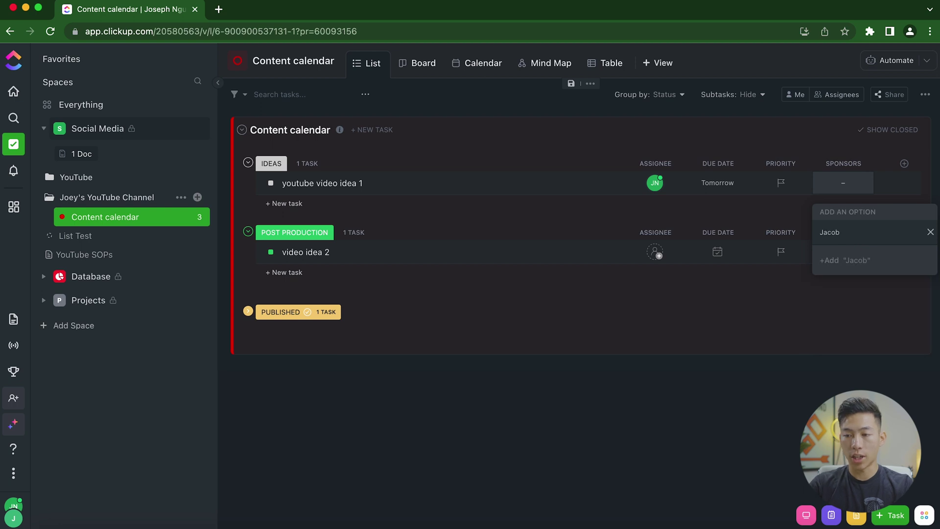
{"action": "left_click", "coordinate": [877, 263]}
{"action": "left_click", "coordinate": [874, 332]}
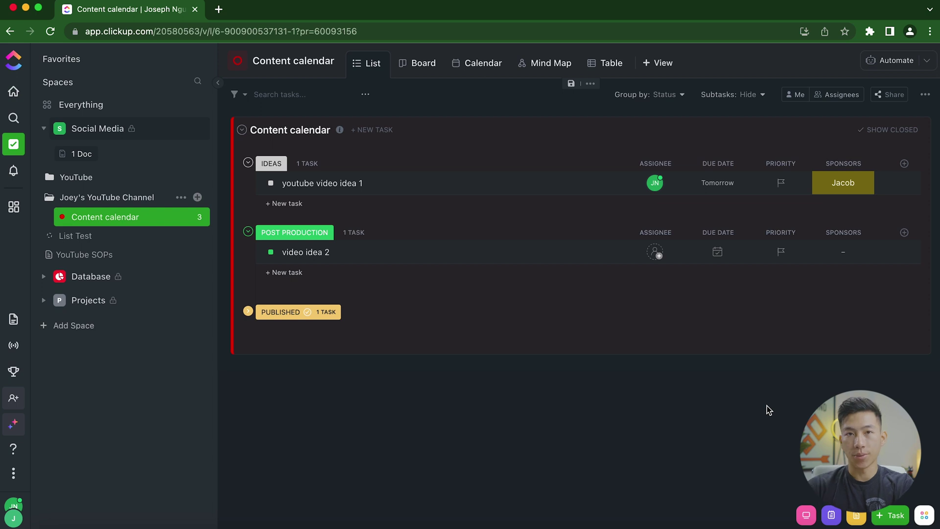
Step: Open the Clothing Brand List in the Projects Space and view the Money field type offered for a new column
{"action": "left_click", "coordinate": [143, 301]}
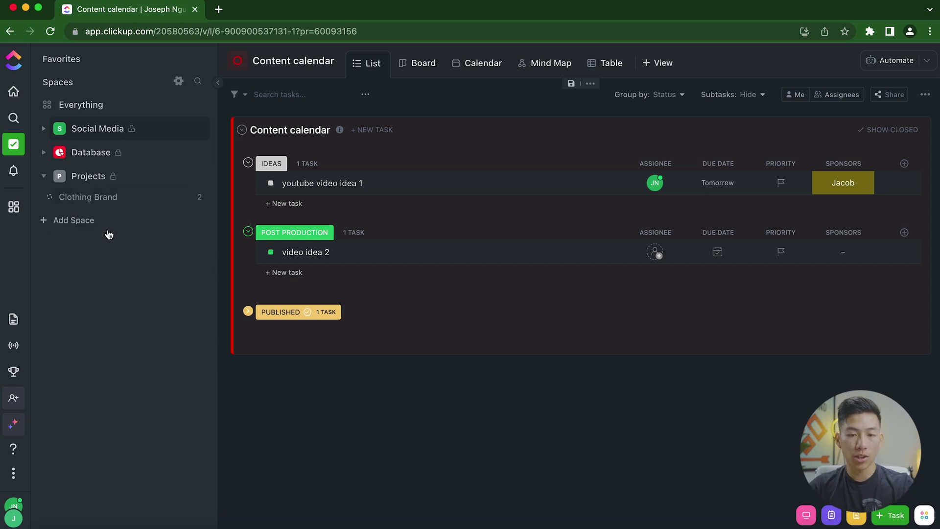
{"action": "left_click", "coordinate": [113, 198]}
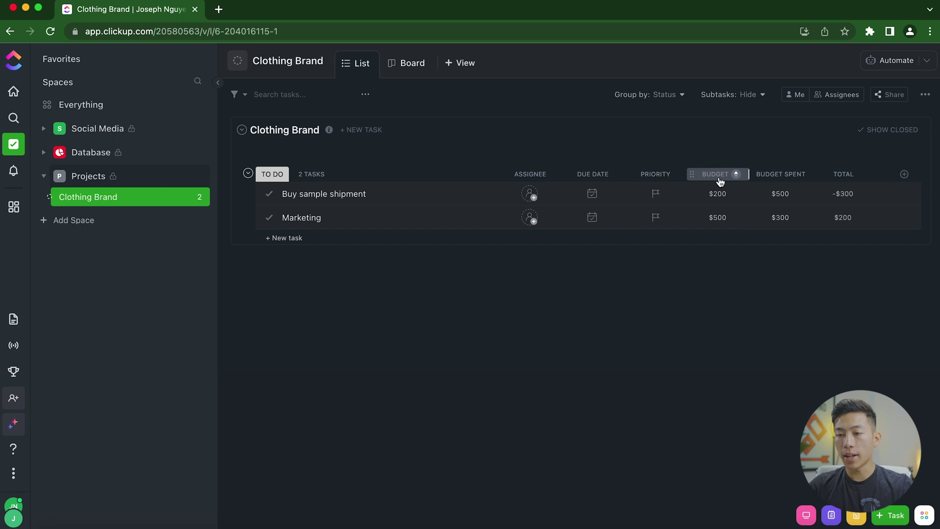
{"action": "left_click", "coordinate": [904, 174]}
{"action": "scroll", "coordinate": [894, 336], "scroll_direction": "down", "scroll_amount": 3}
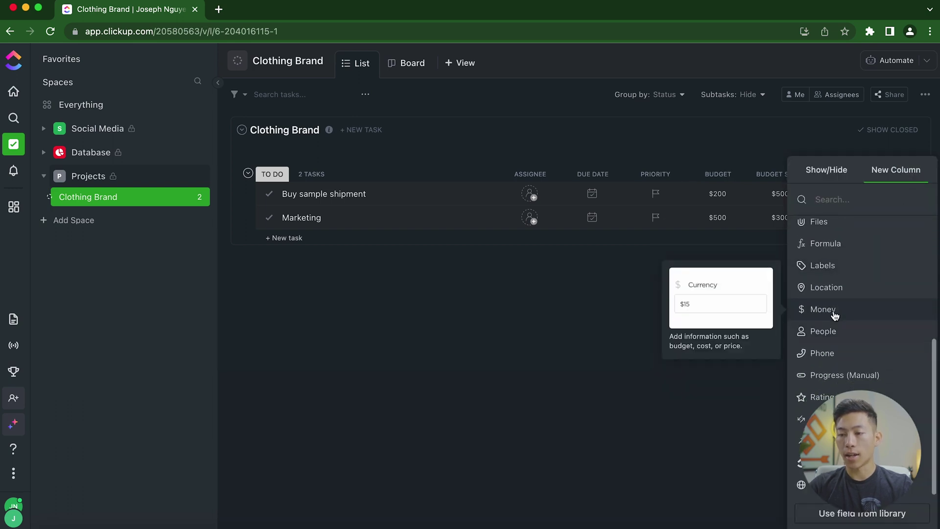
{"action": "key", "text": "Escape"}
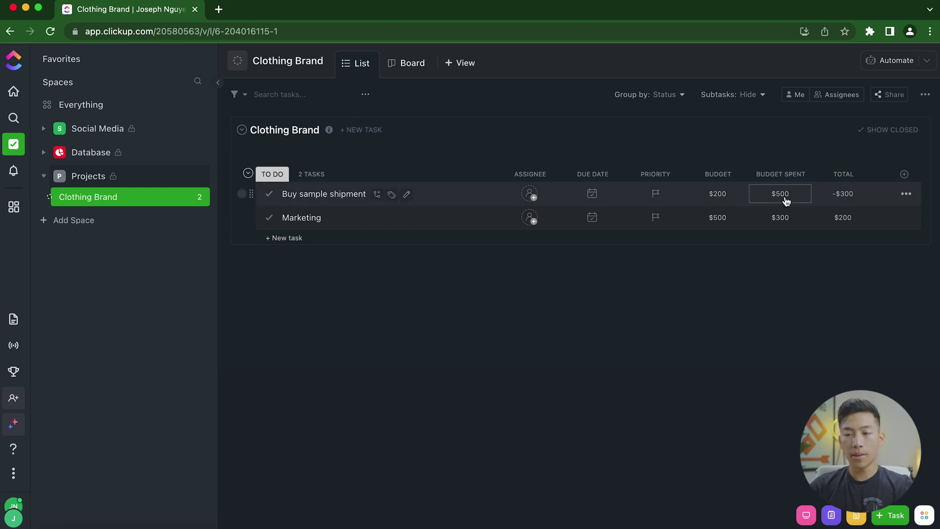
Step: View the Formula field type for a new column in the Clothing Brand List without adding one
{"action": "left_click", "coordinate": [905, 174]}
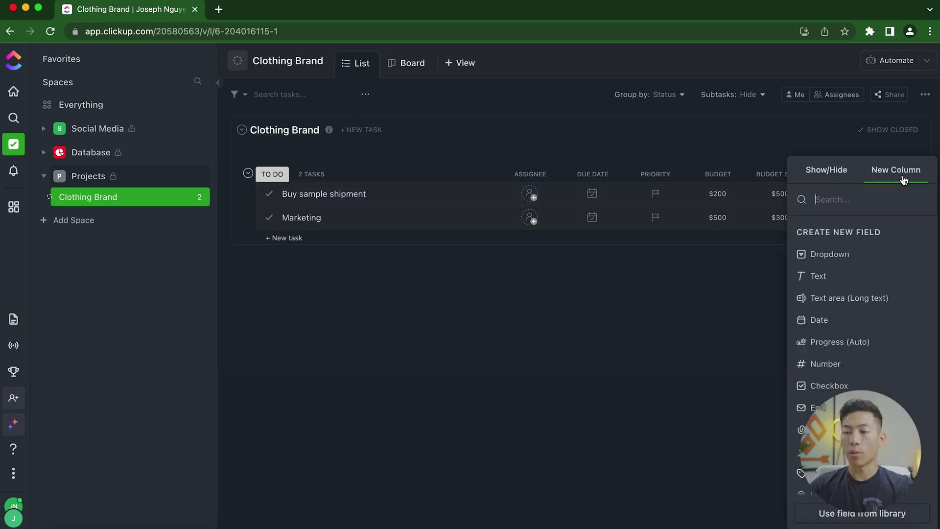
{"action": "scroll", "coordinate": [858, 324], "scroll_direction": "down", "scroll_amount": 1}
{"action": "scroll", "coordinate": [858, 333], "scroll_direction": "down", "scroll_amount": 3}
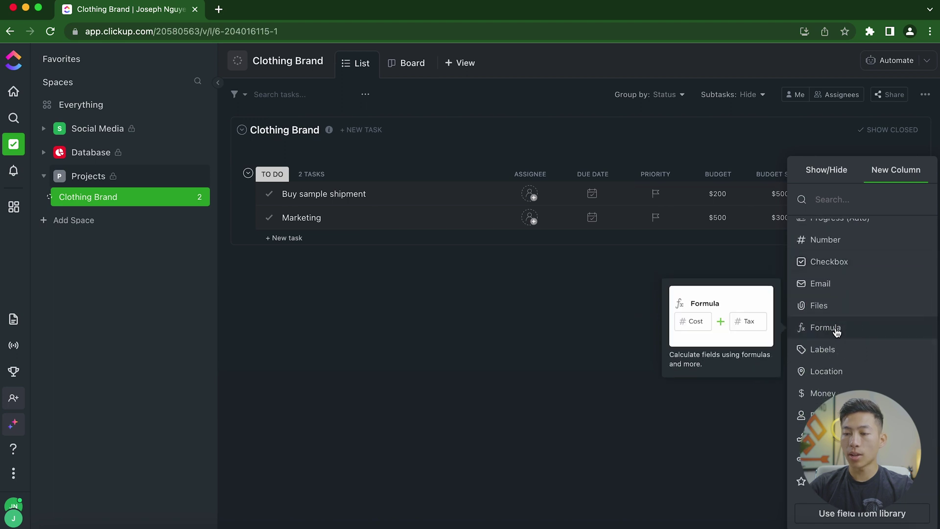
{"action": "left_click", "coordinate": [837, 327]}
{"action": "left_click", "coordinate": [737, 321]}
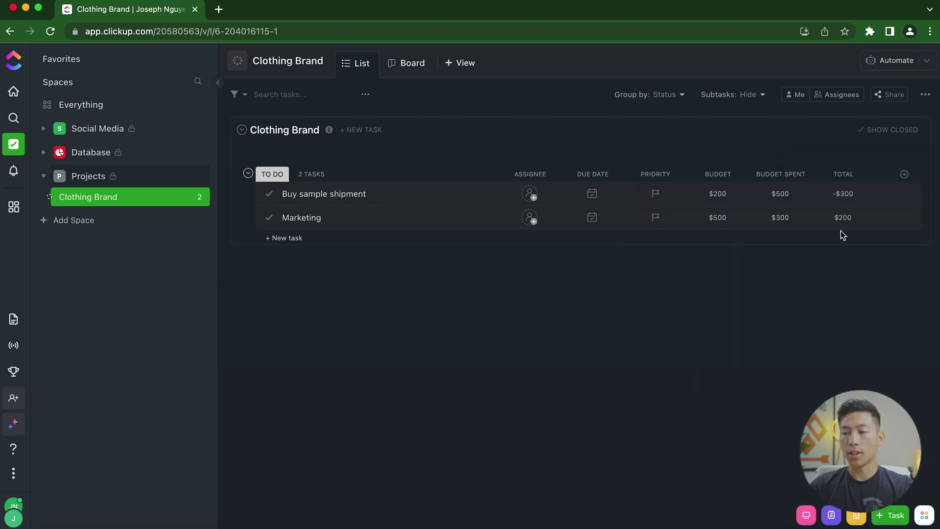
Step: Examine the Total column's formula for Buy sample shipment, including its operator and variable choices, and leave it as it is
{"action": "left_click", "coordinate": [842, 196]}
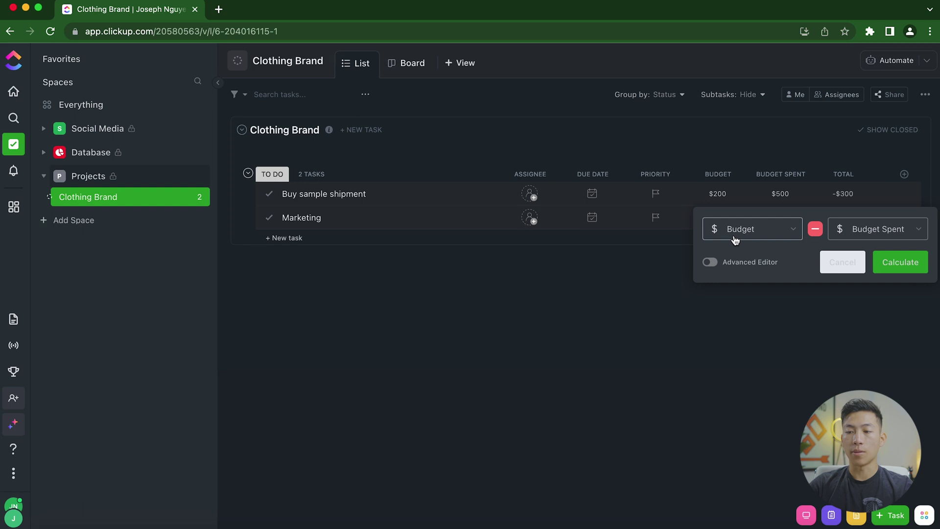
{"action": "left_click", "coordinate": [816, 229]}
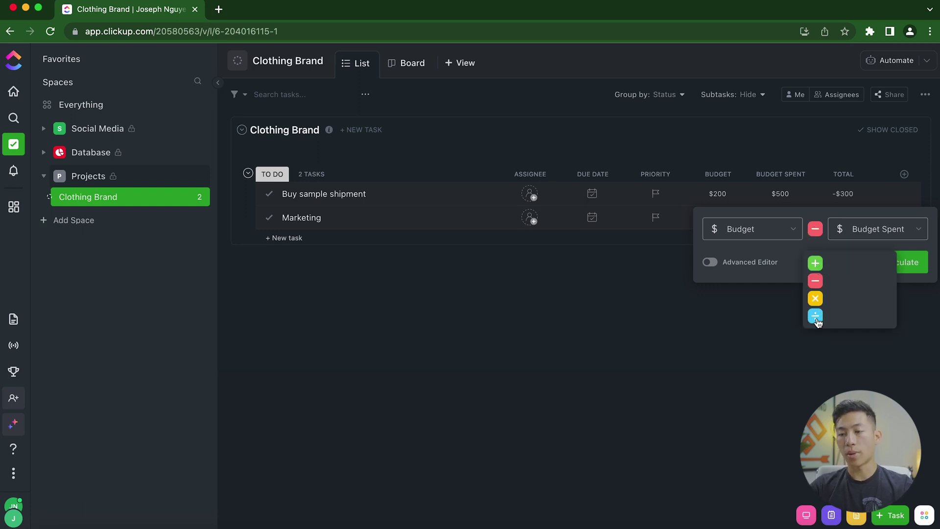
{"action": "left_click", "coordinate": [782, 230]}
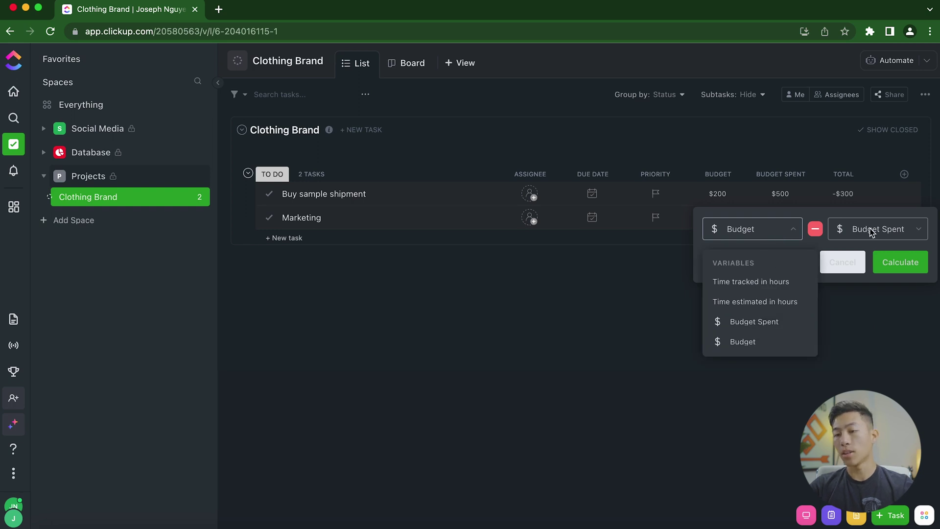
{"action": "left_click", "coordinate": [381, 292]}
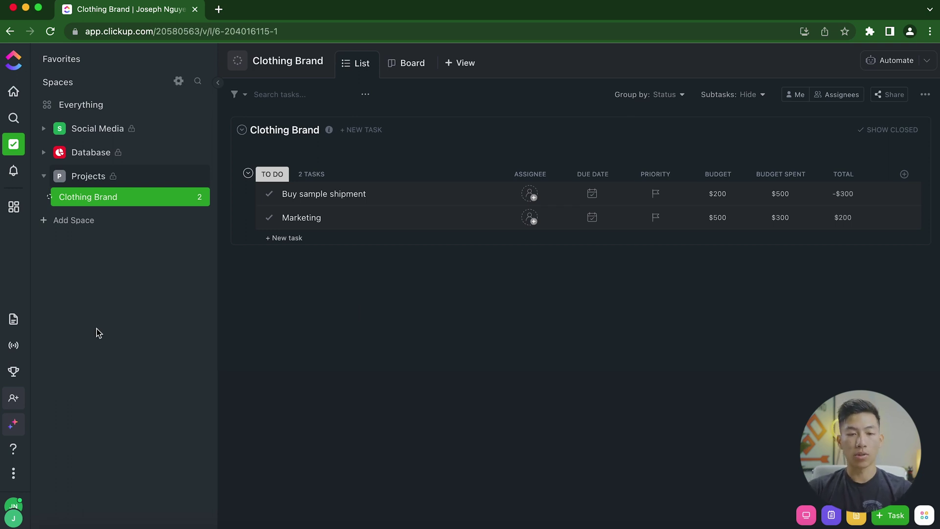
Step: Open the Dashboard and look through its example widgets for chat, docs and links, and the task list
{"action": "left_click", "coordinate": [14, 216]}
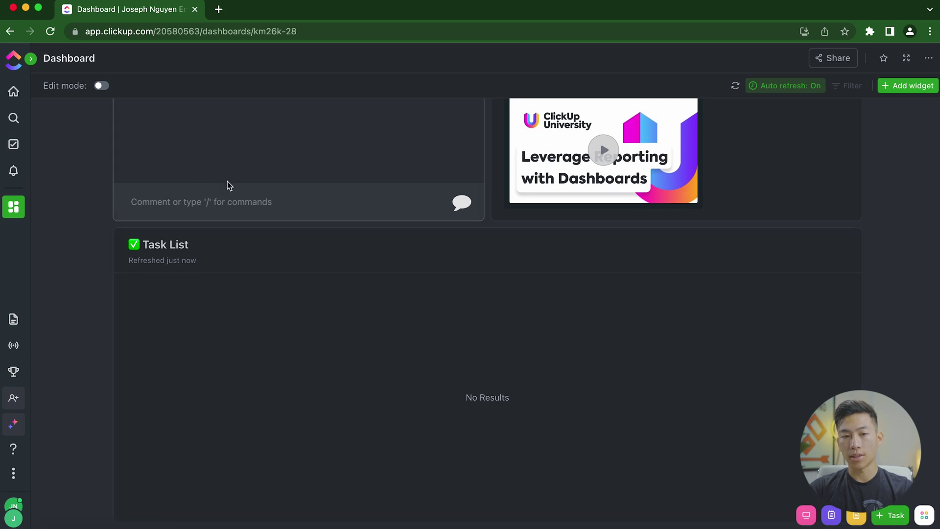
{"action": "scroll", "coordinate": [174, 164], "scroll_direction": "up", "scroll_amount": 5}
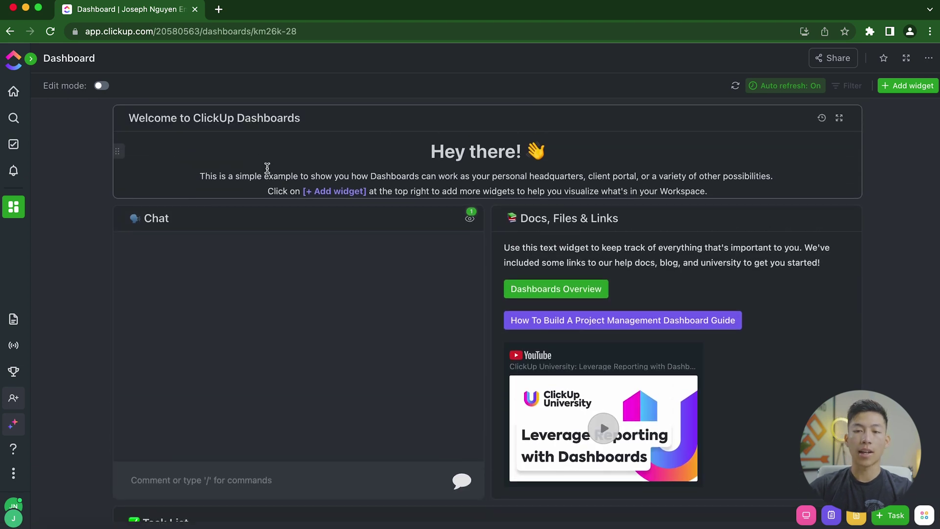
{"action": "scroll", "coordinate": [292, 234], "scroll_direction": "down", "scroll_amount": 4}
{"action": "scroll", "coordinate": [294, 235], "scroll_direction": "up", "scroll_amount": 5}
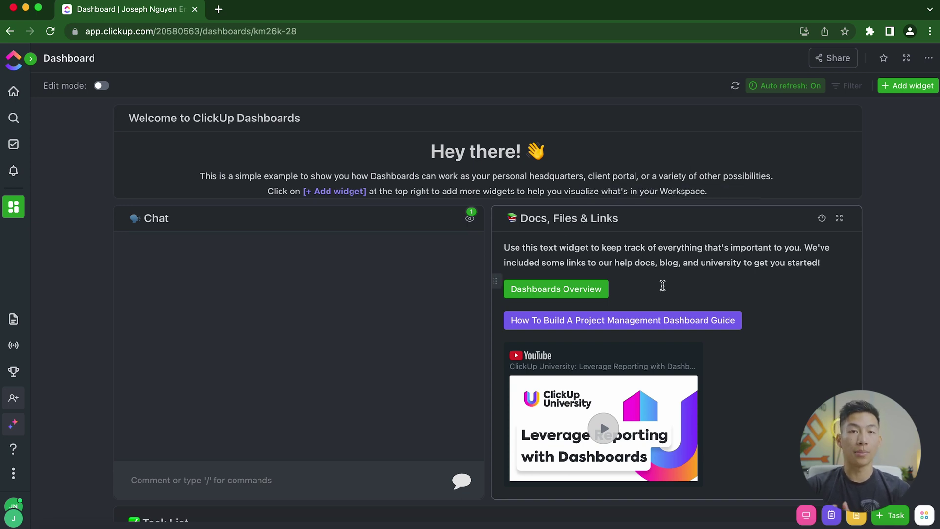
Step: Browse the widget types that can be added to the Dashboard
{"action": "left_click", "coordinate": [903, 90]}
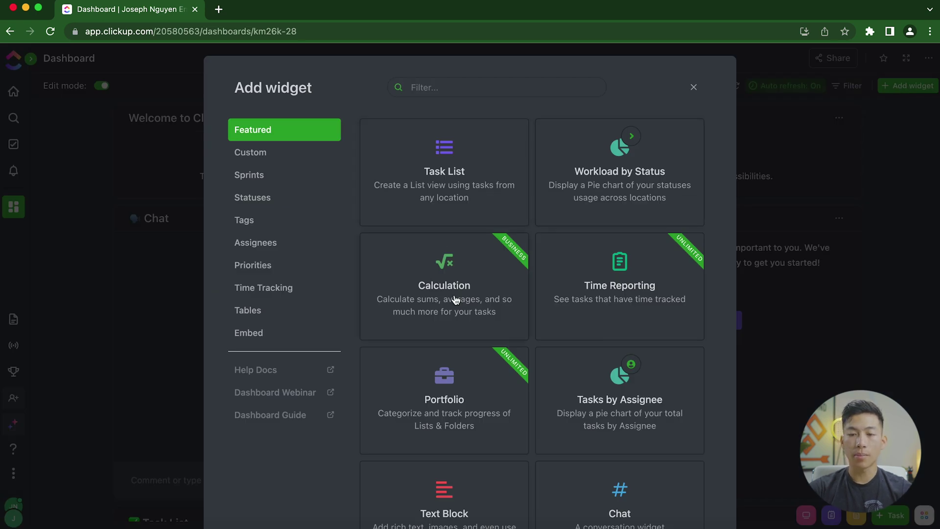
{"action": "scroll", "coordinate": [646, 205], "scroll_direction": "down", "scroll_amount": 2}
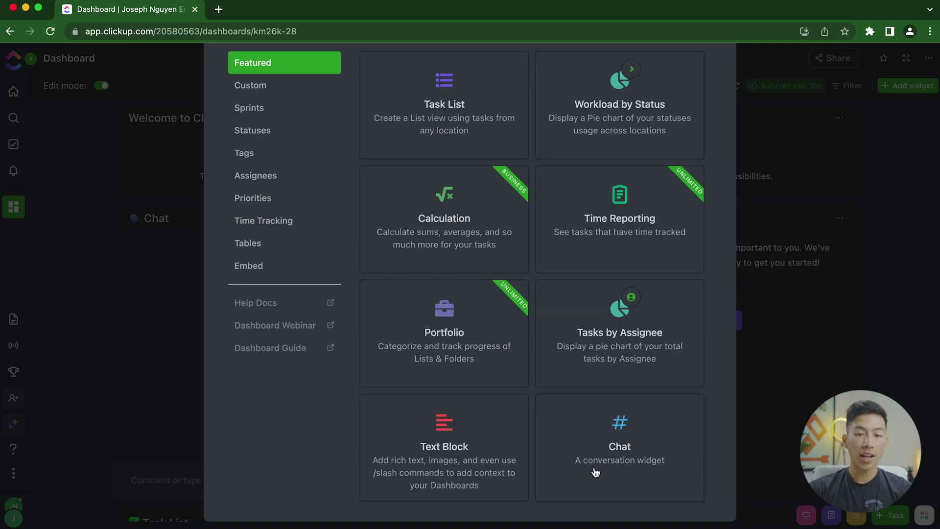
{"action": "scroll", "coordinate": [441, 294], "scroll_direction": "up", "scroll_amount": 2}
{"action": "left_click", "coordinate": [262, 149]}
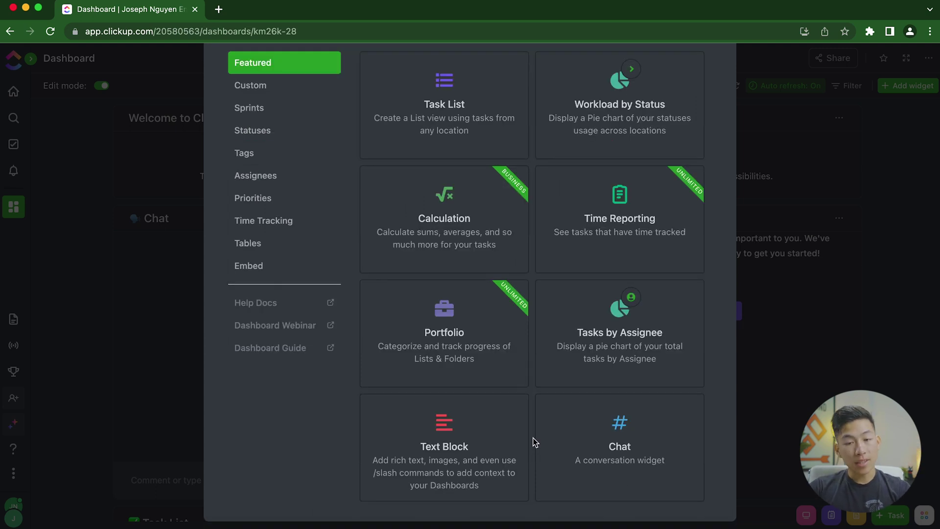
Step: Add a Text Block widget named "Notes" to the Dashboard and open the Dashboard's sharing options
{"action": "left_click", "coordinate": [447, 444]}
{"action": "triple_click", "coordinate": [310, 189]}
{"action": "type", "text": "Notes"}
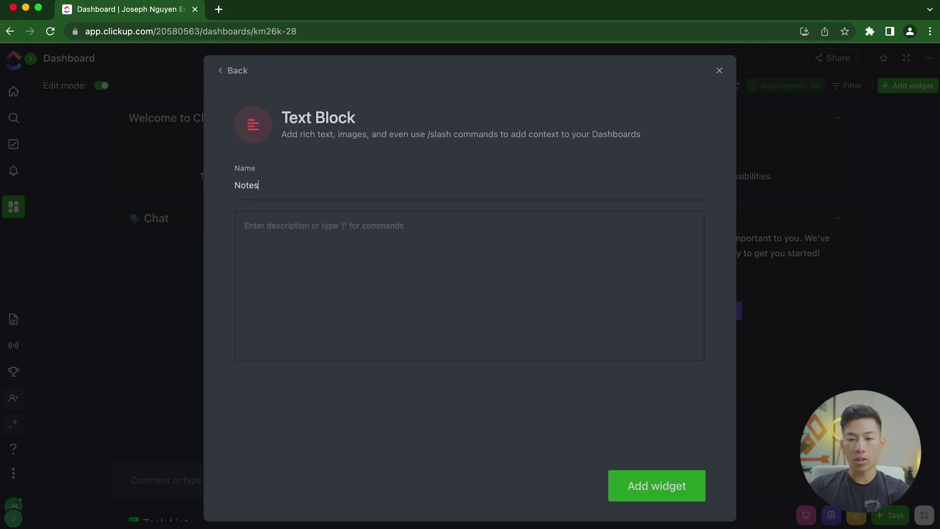
{"action": "left_click", "coordinate": [654, 485]}
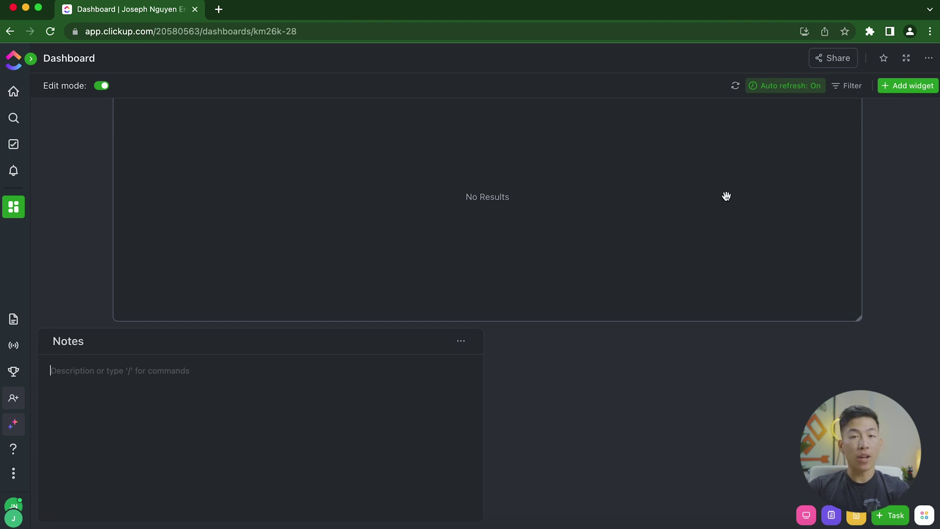
{"action": "left_click", "coordinate": [831, 64]}
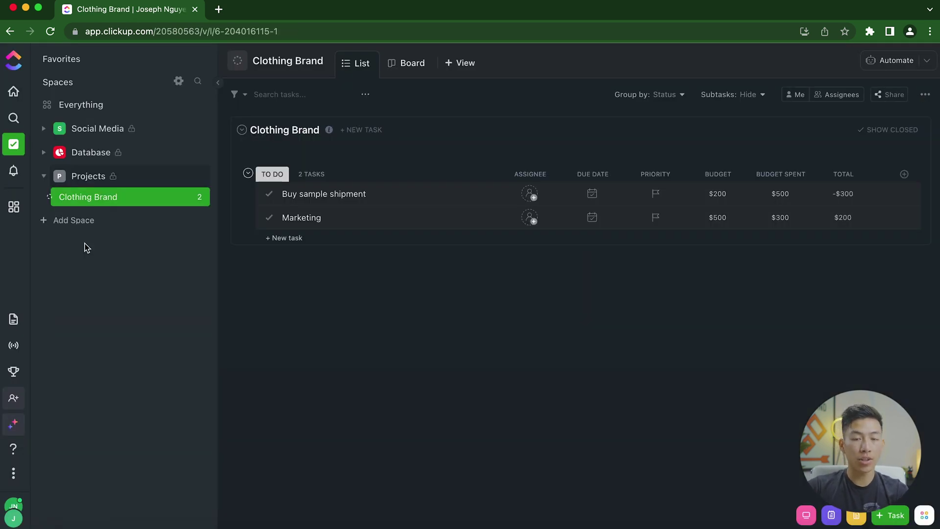
Step: Add the Content Calendar List in the Social Media Space's YouTube folder to favorites and pin the Favorites bar
{"action": "left_click", "coordinate": [137, 139]}
{"action": "left_click", "coordinate": [119, 181]}
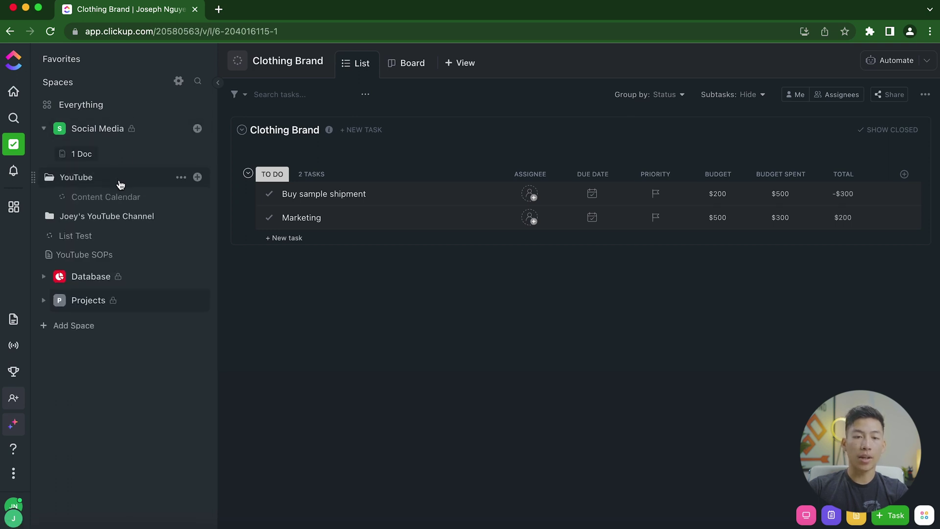
{"action": "left_click", "coordinate": [133, 199]}
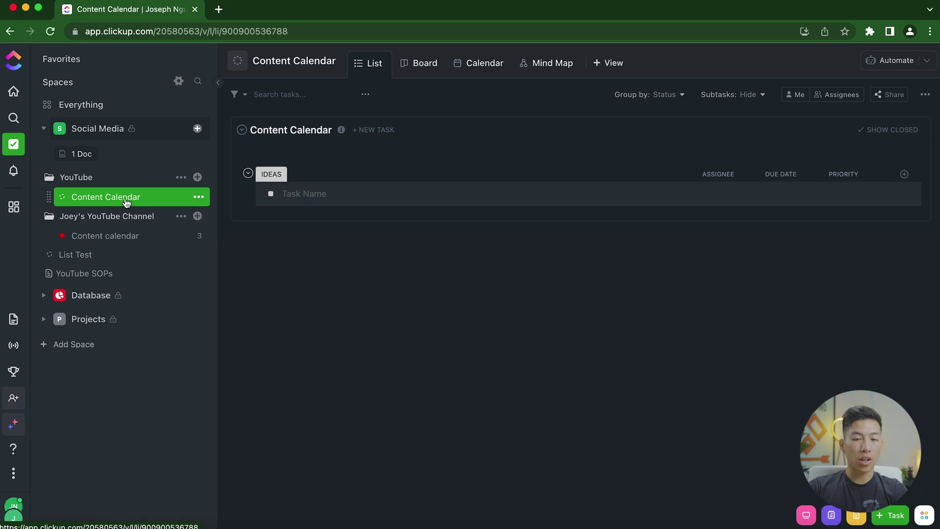
{"action": "left_click", "coordinate": [198, 197]}
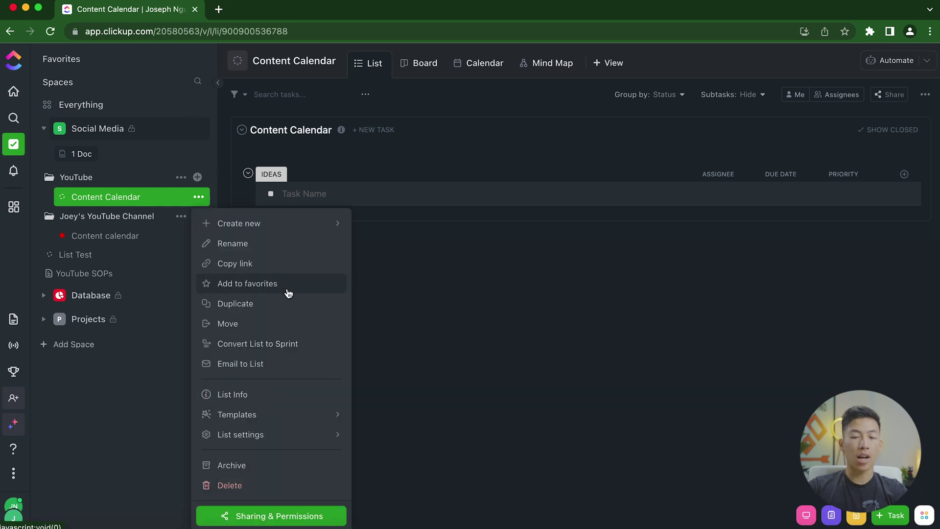
{"action": "left_click", "coordinate": [199, 198]}
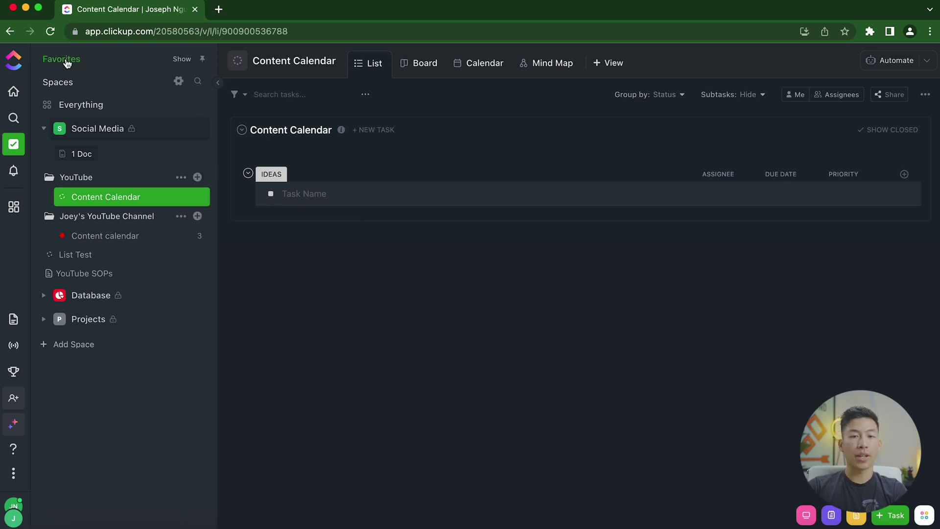
{"action": "left_click", "coordinate": [204, 61]}
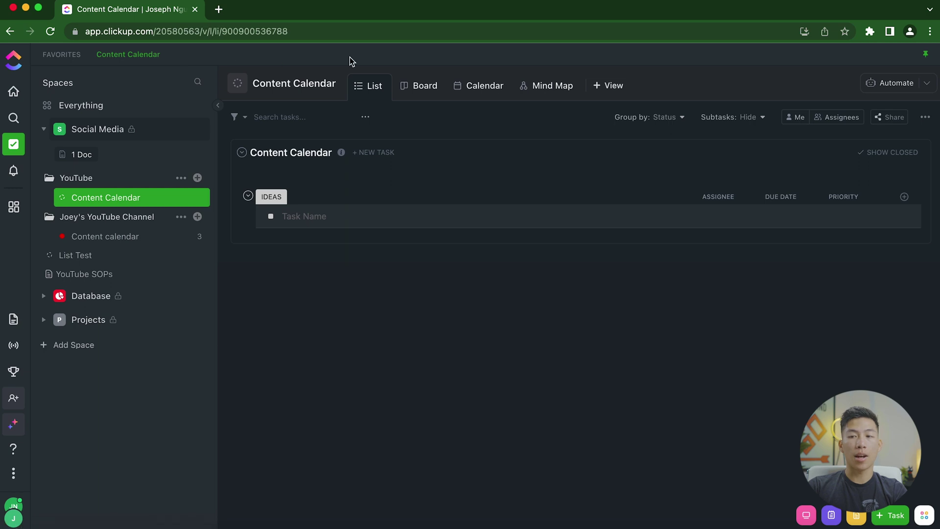
Step: Add the other Content calendar List, the one holding the video idea tasks, to favorites
{"action": "left_click", "coordinate": [146, 236]}
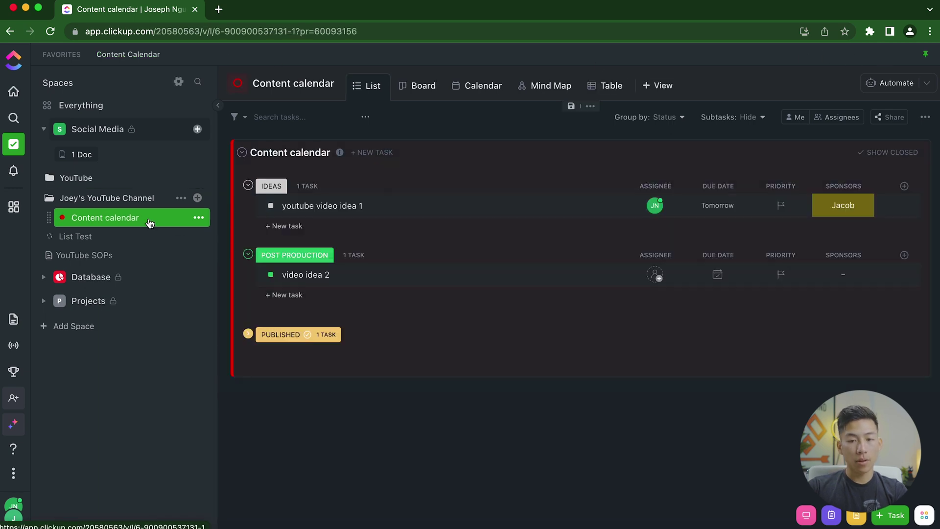
{"action": "left_click", "coordinate": [198, 217]}
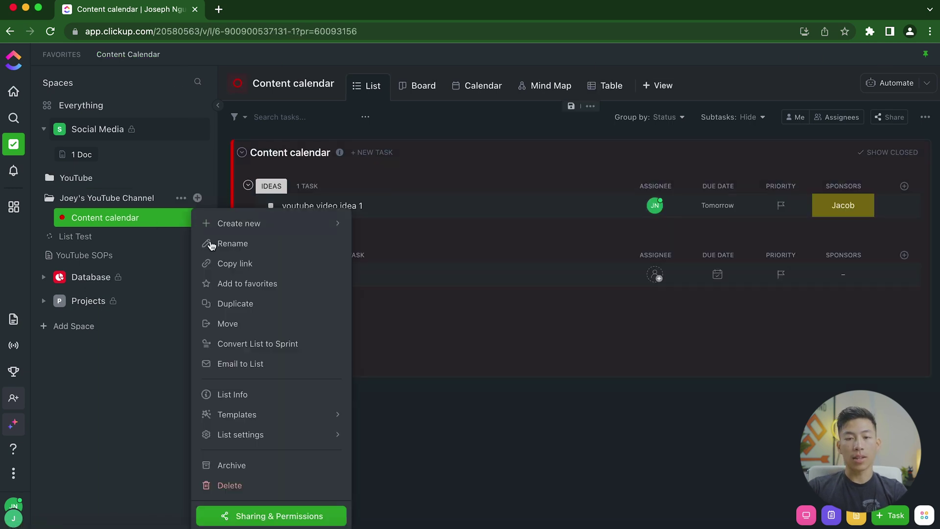
{"action": "left_click", "coordinate": [246, 283]}
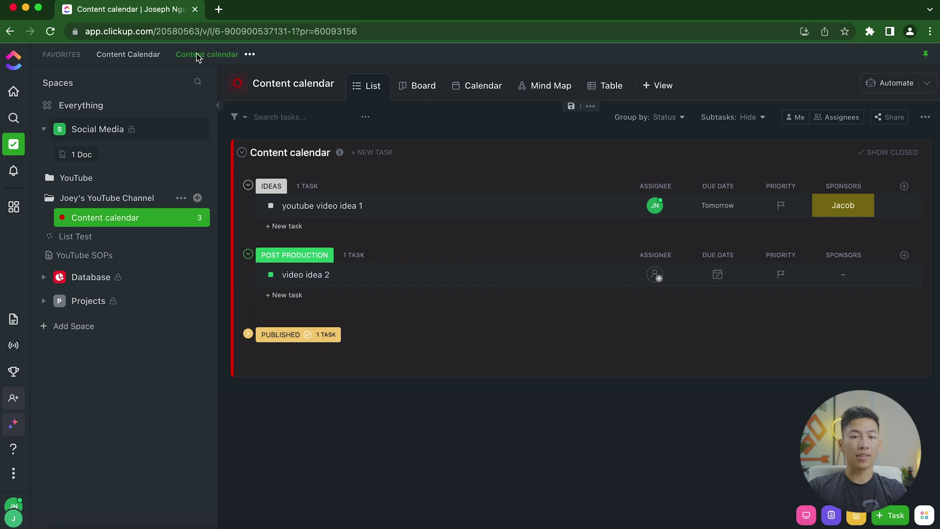